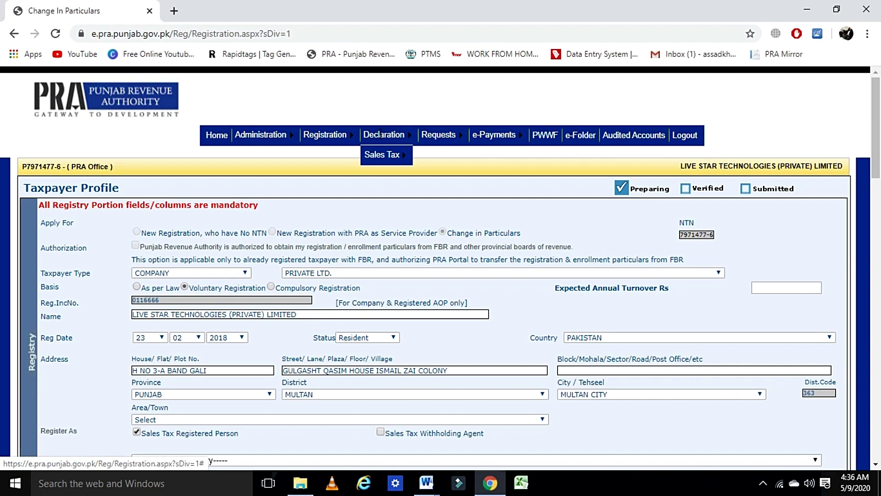
Open 'ST Return from Tax Period Sep-2017 and Onward' under Declaration > Sales Tax
mouse_move(374, 161)
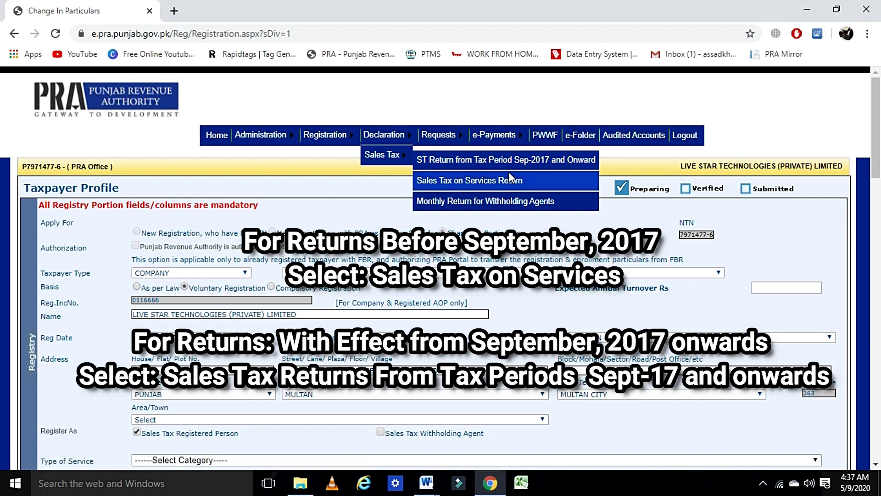
click(532, 160)
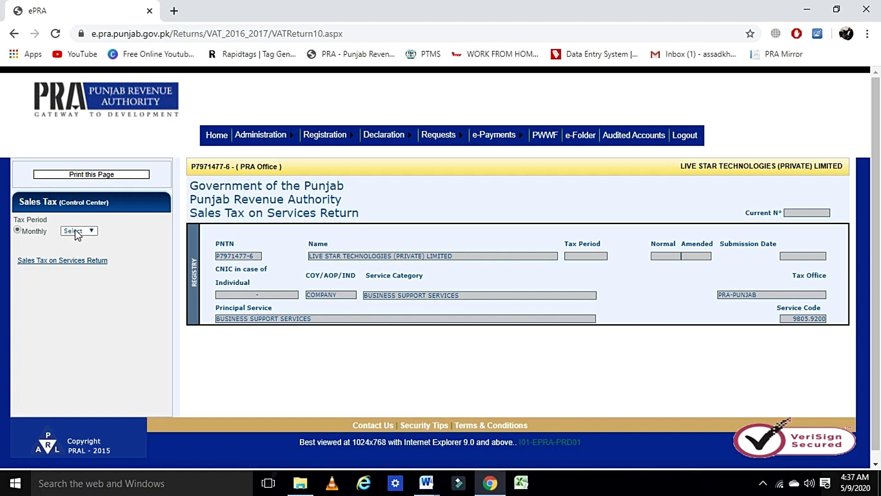
Choose tax period Jan,19 and load the January 2019 Sales Tax on Services Return form
click(78, 234)
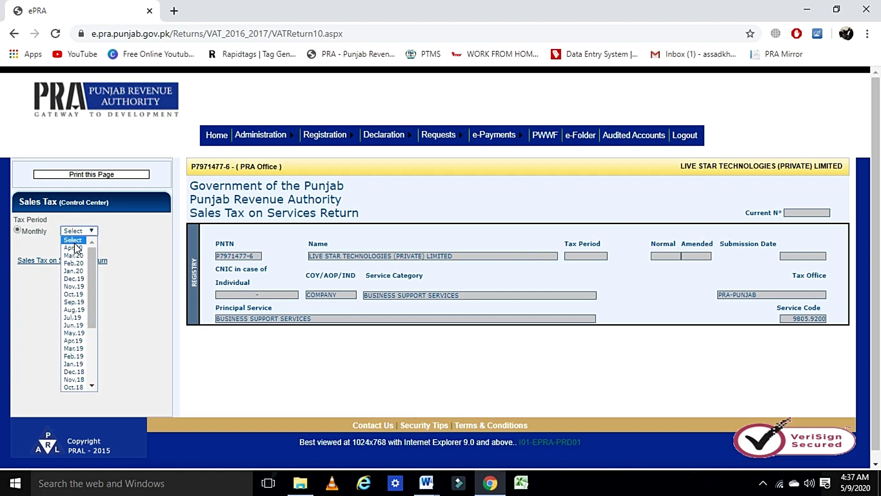
click(83, 363)
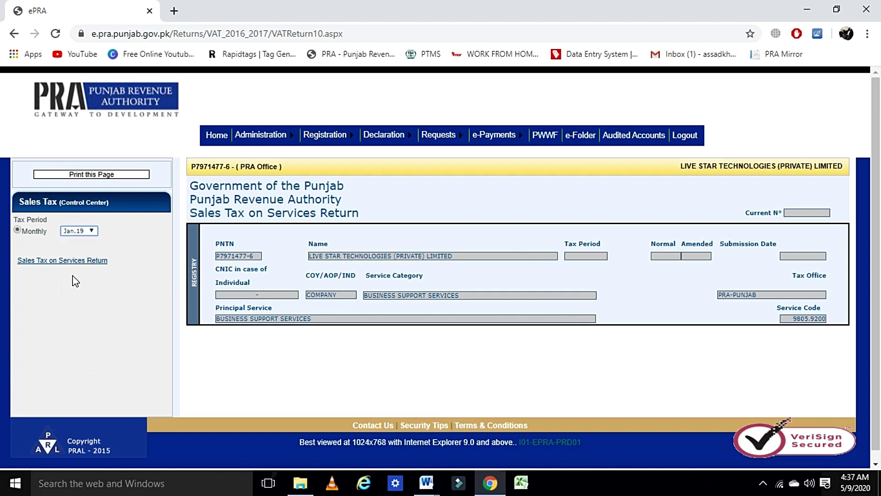
click(61, 265)
click(91, 260)
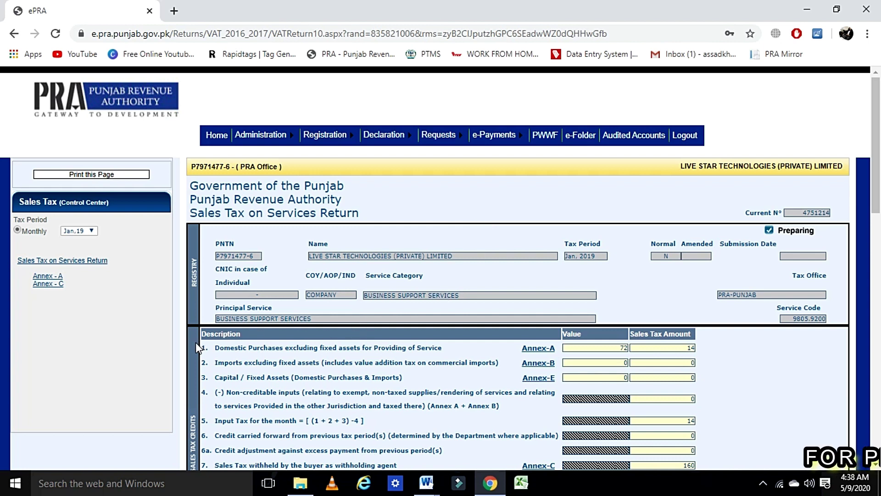
Highlight the row 1 Domestic Purchases line and go to its Annex-A purchases summary
mouse_move(201, 349)
mouse_down()
mouse_move(239, 349)
mouse_move(202, 352)
mouse_up()
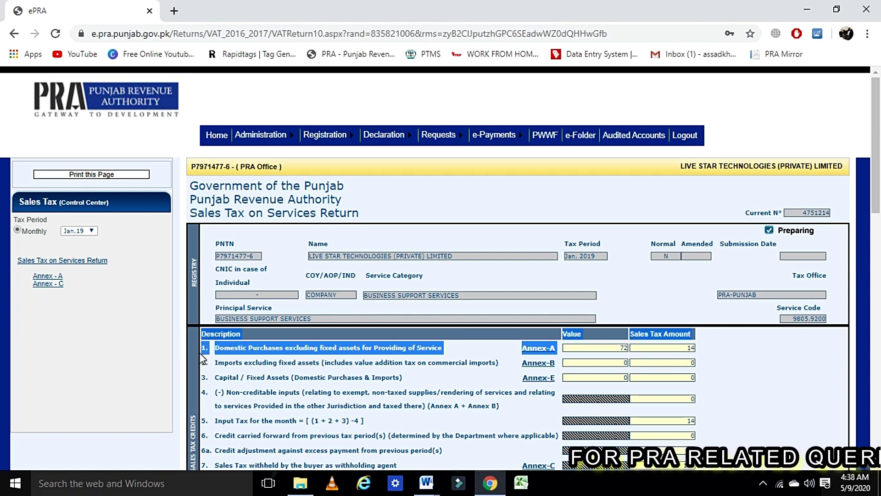
click(203, 356)
triple_click(203, 356)
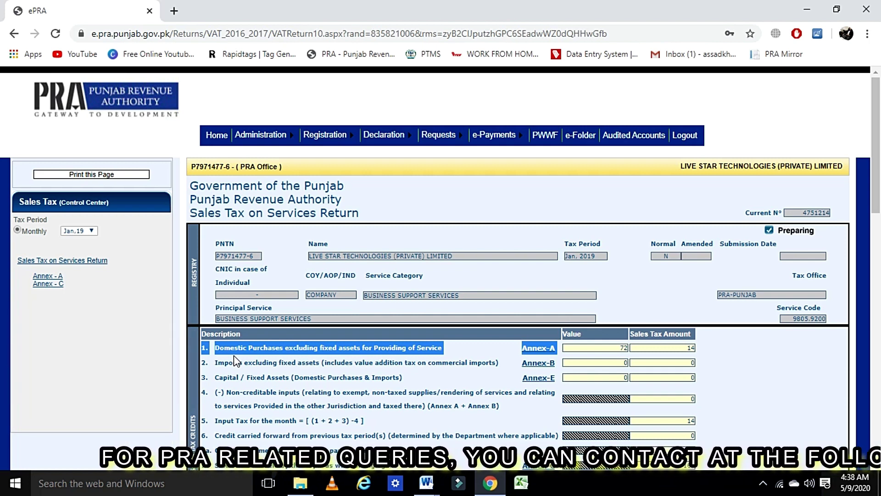
click(455, 348)
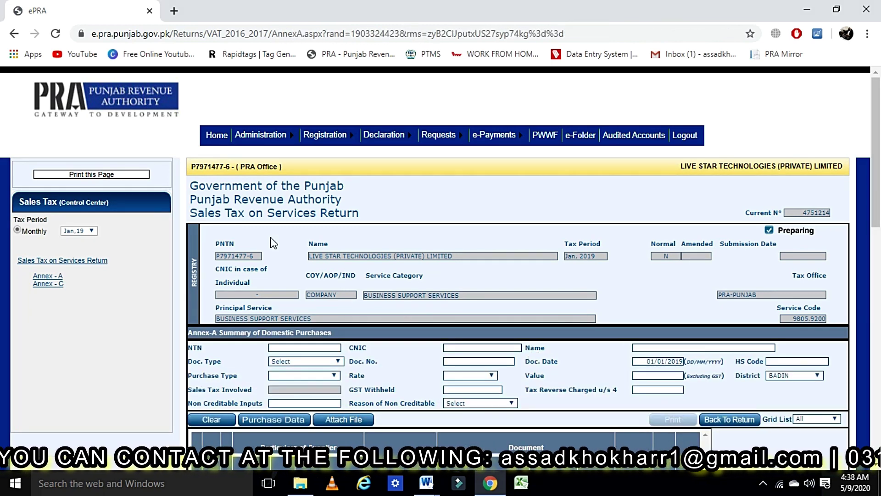
Scroll down Annex-A and bring up the Purchase Data advance search page
scroll(343, 183, down, 2)
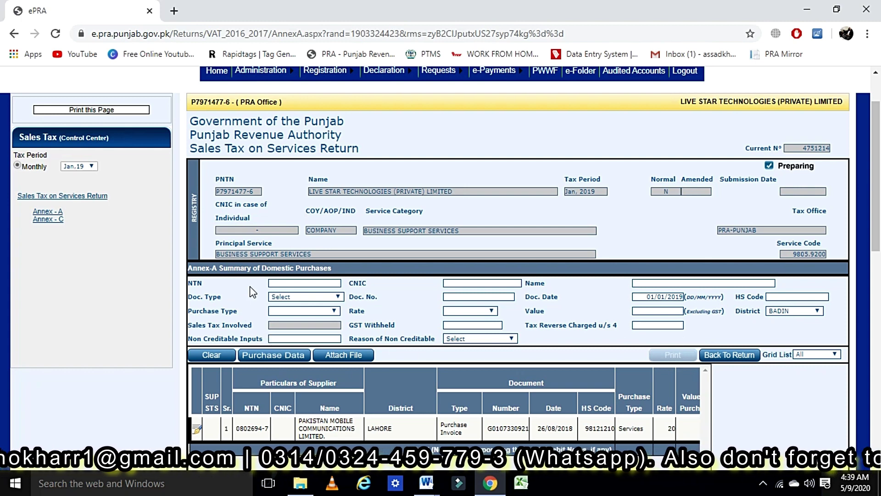
click(282, 357)
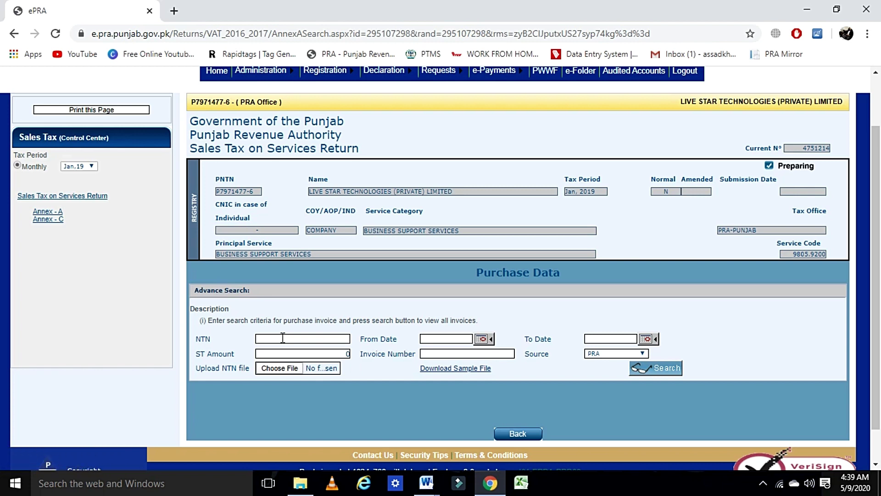
Review the NTN and Invoice Number fields, keep PRA as source, and download the sample .xls file
click(283, 337)
click(274, 342)
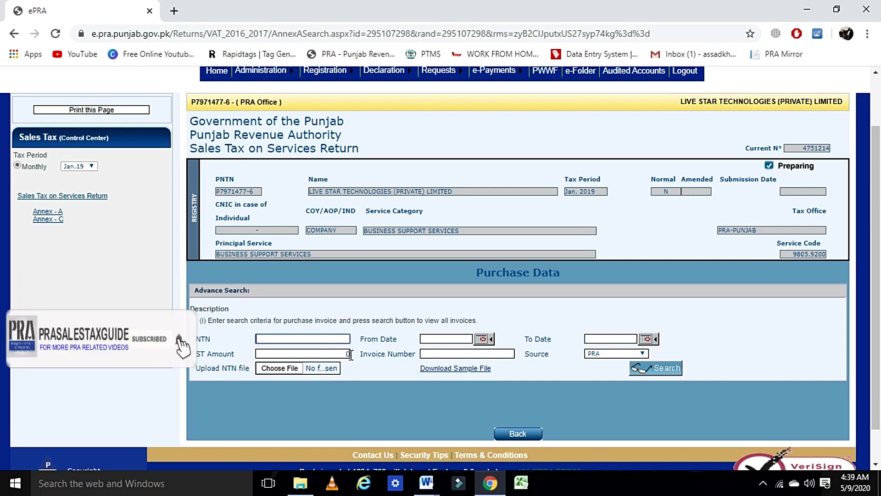
click(443, 355)
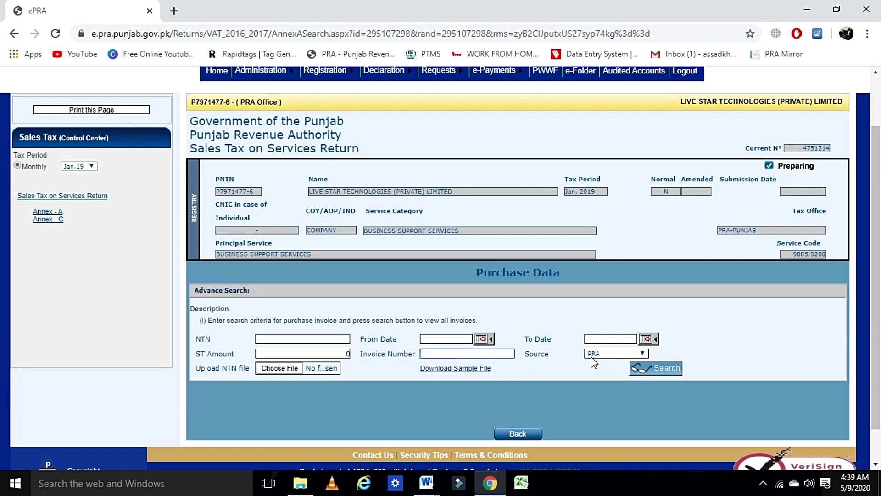
click(621, 353)
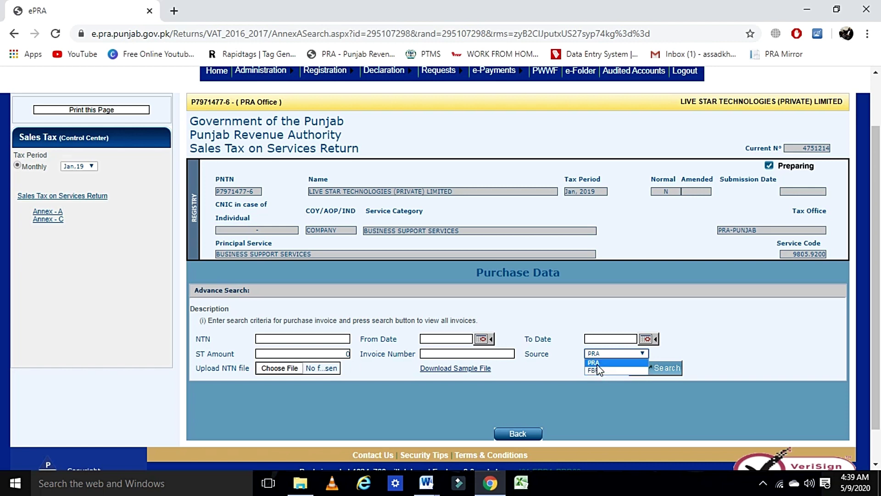
click(238, 389)
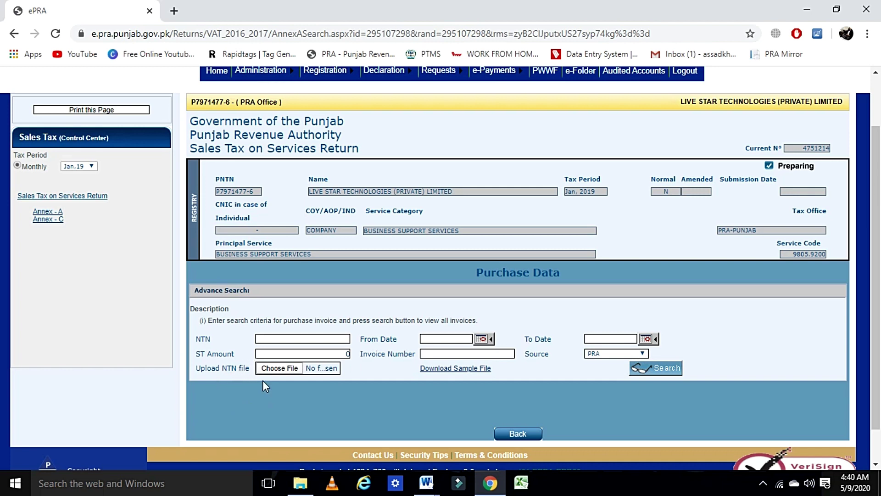
click(446, 373)
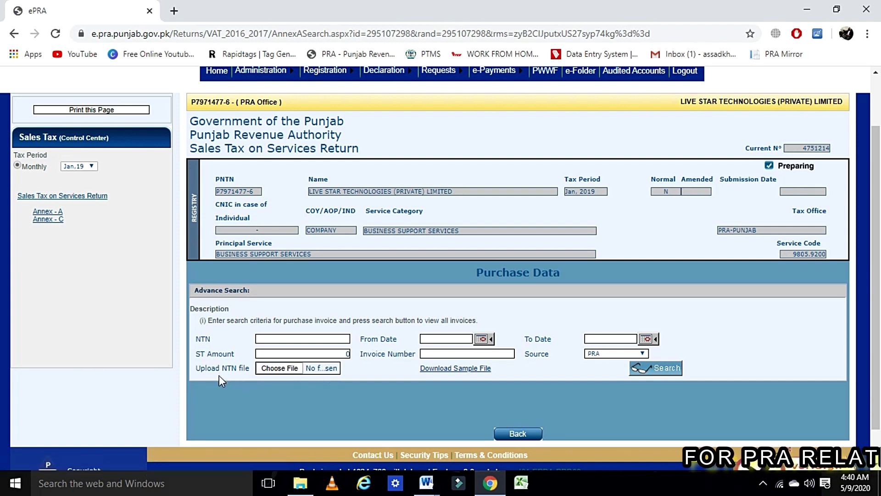
click(439, 372)
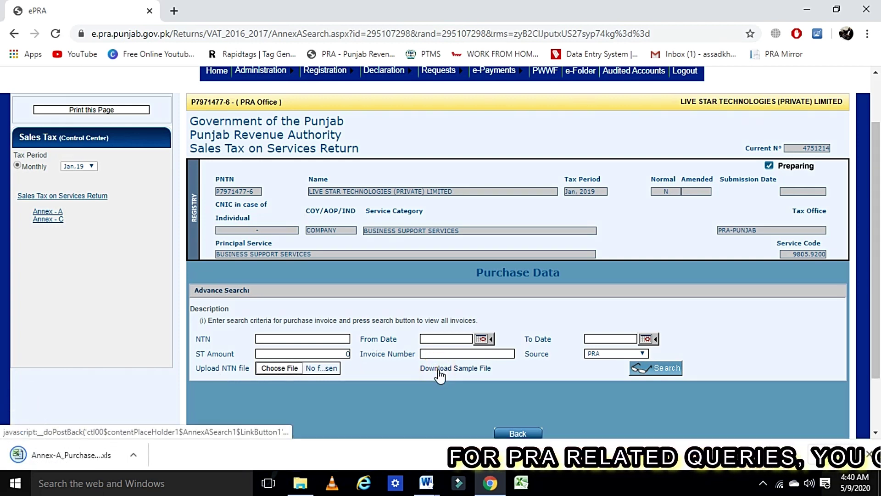
click(73, 456)
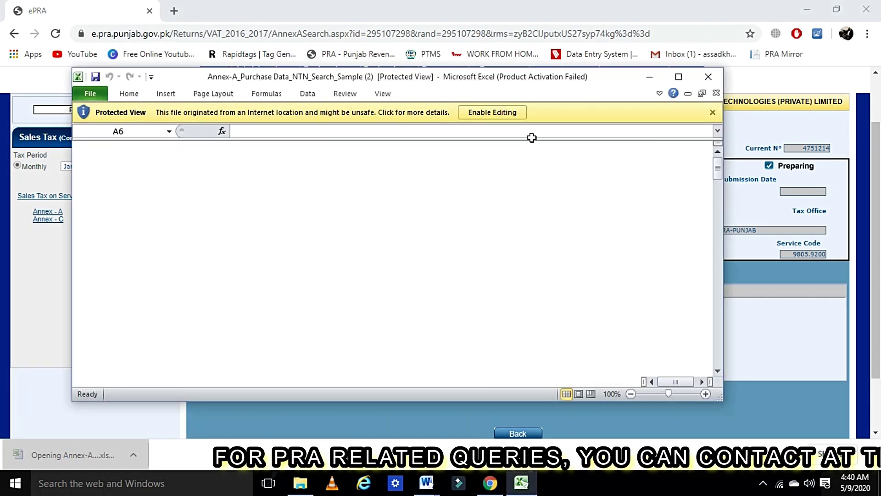
click(546, 103)
click(470, 115)
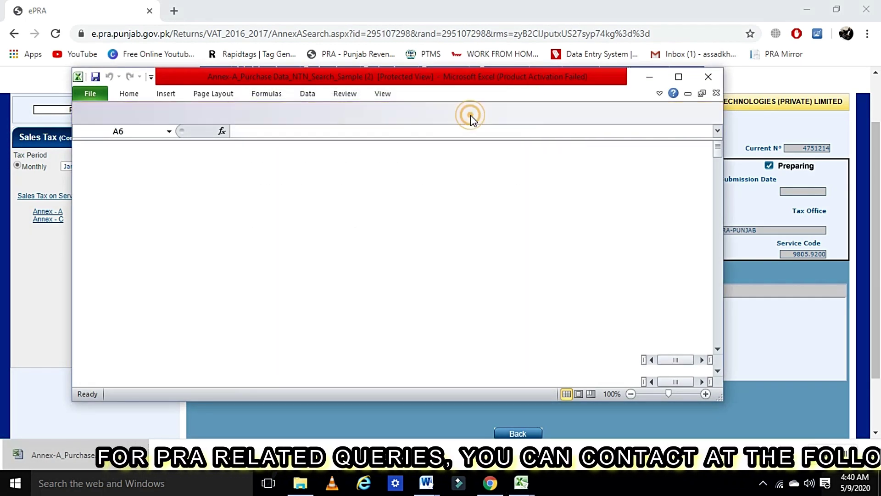
drag(107, 195, 112, 247)
click(111, 209)
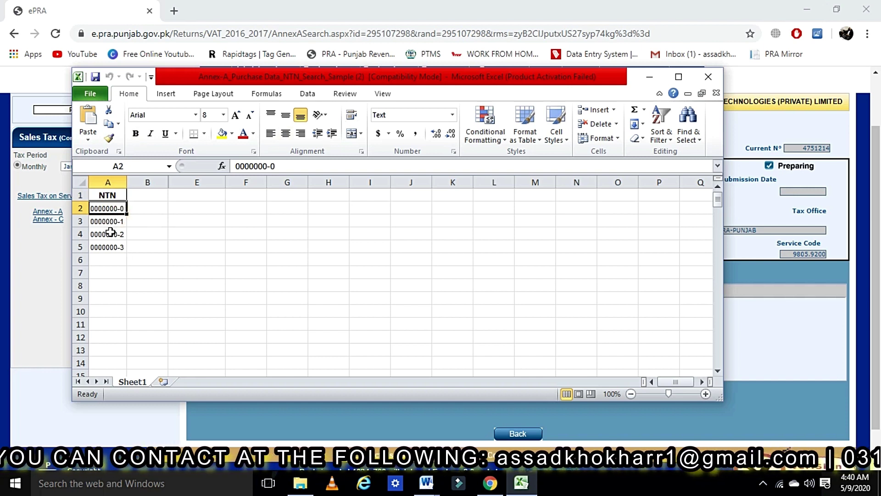
drag(112, 209, 110, 241)
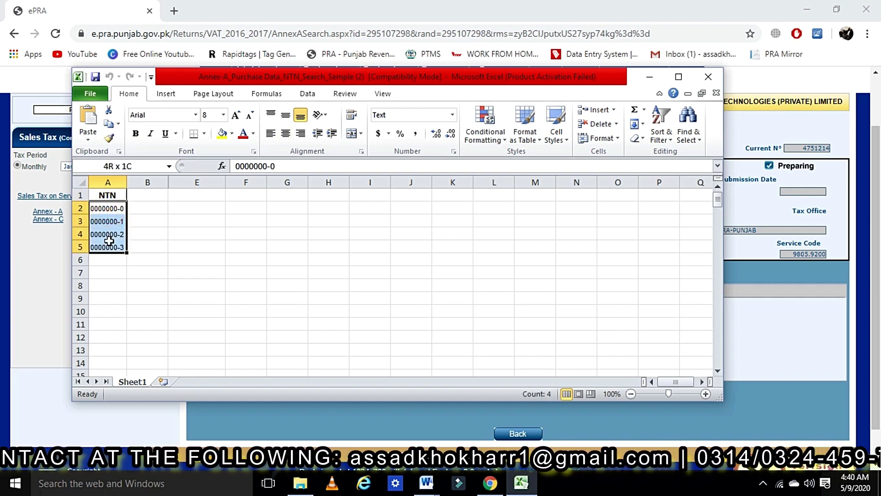
click(701, 78)
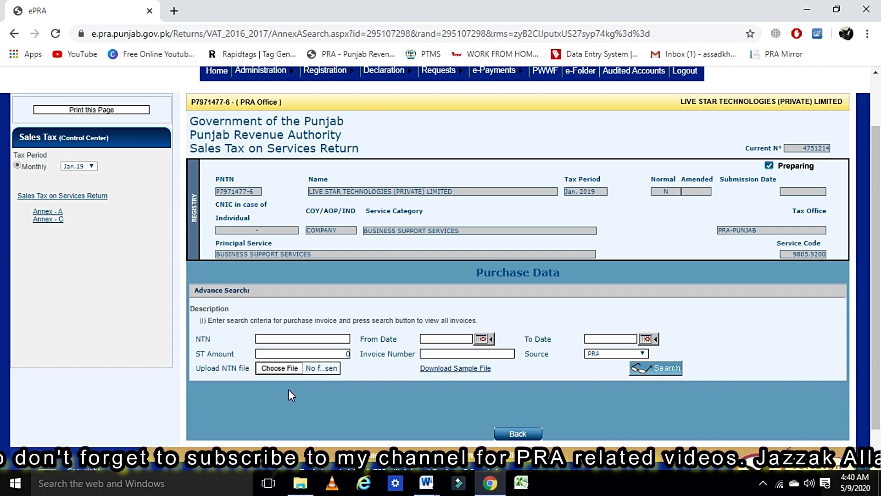
Run the Purchase Data search to list the PRA-sourced purchase invoices
scroll(320, 355, down, 2)
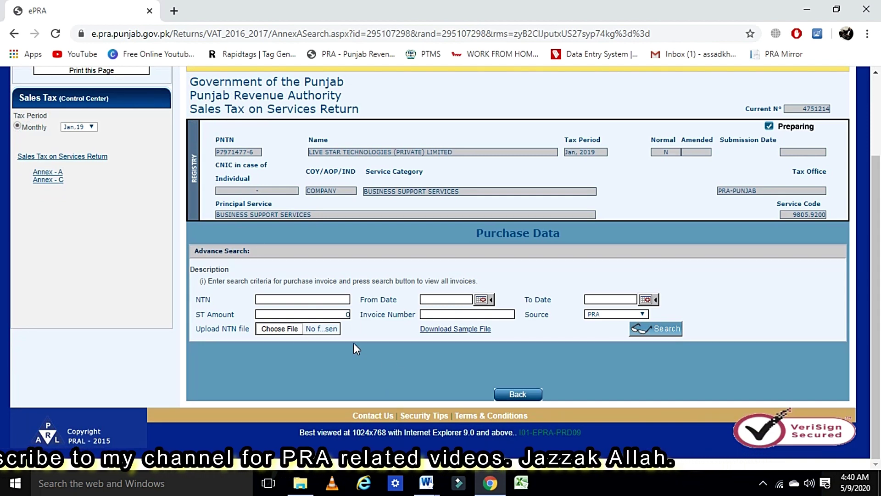
click(285, 300)
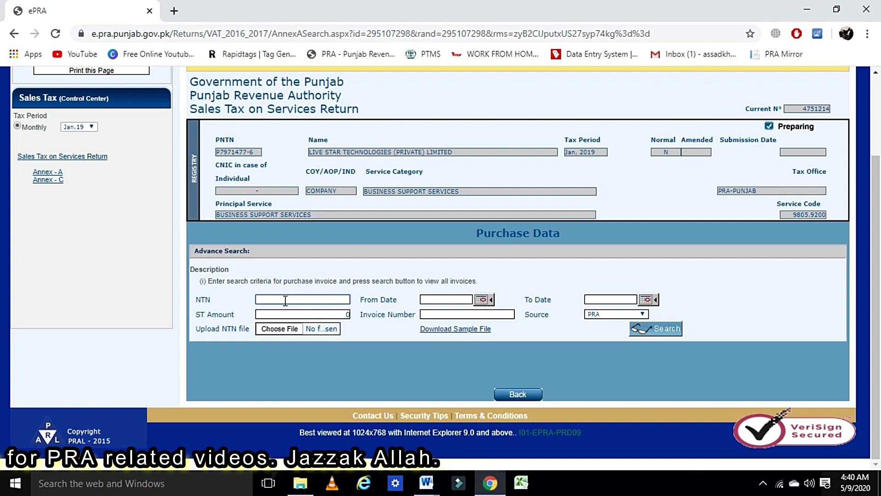
click(654, 338)
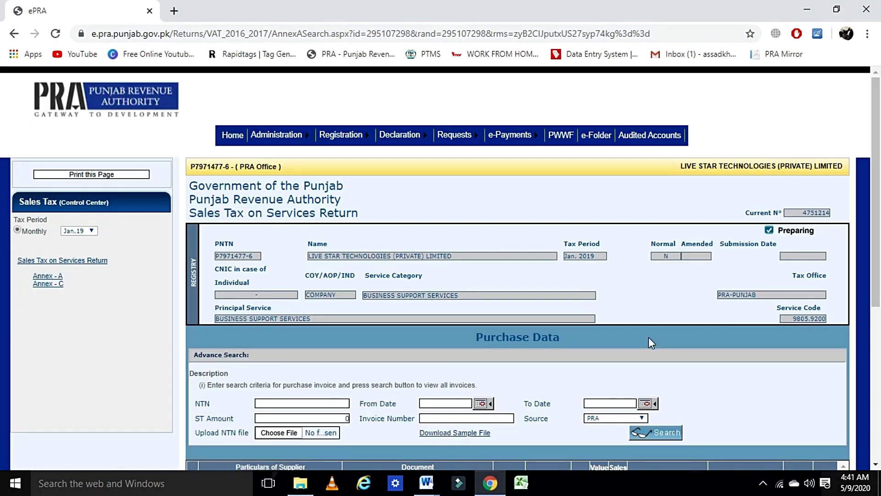
Scroll through the 19.50-rate Un-Used Pakistan Mobile Communications invoices, then back to the top
scroll(432, 363, down, 3)
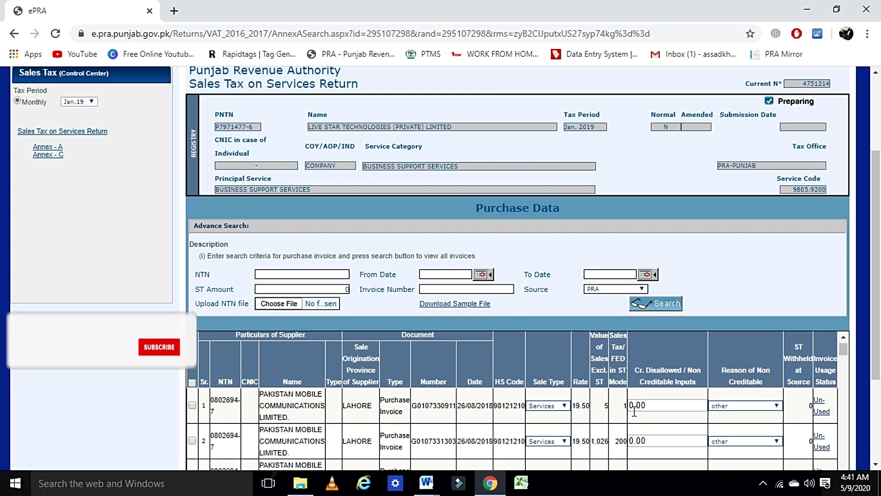
scroll(633, 412, down, 3)
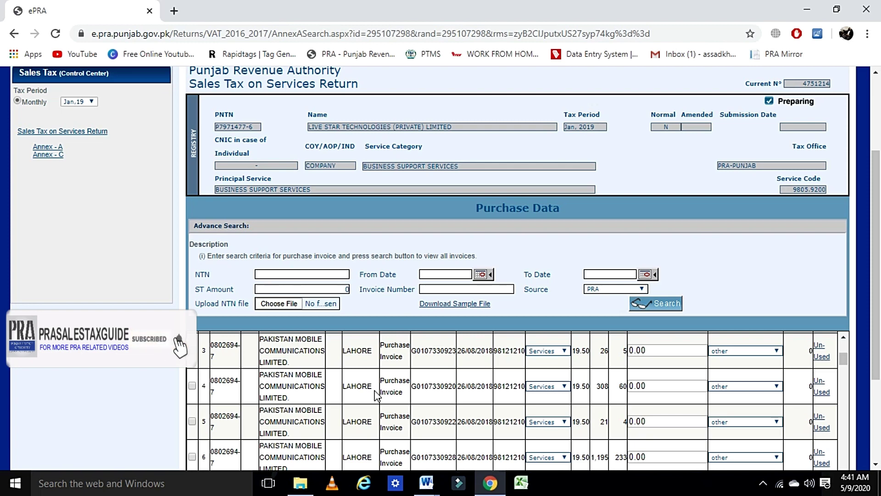
scroll(367, 402, down, 6)
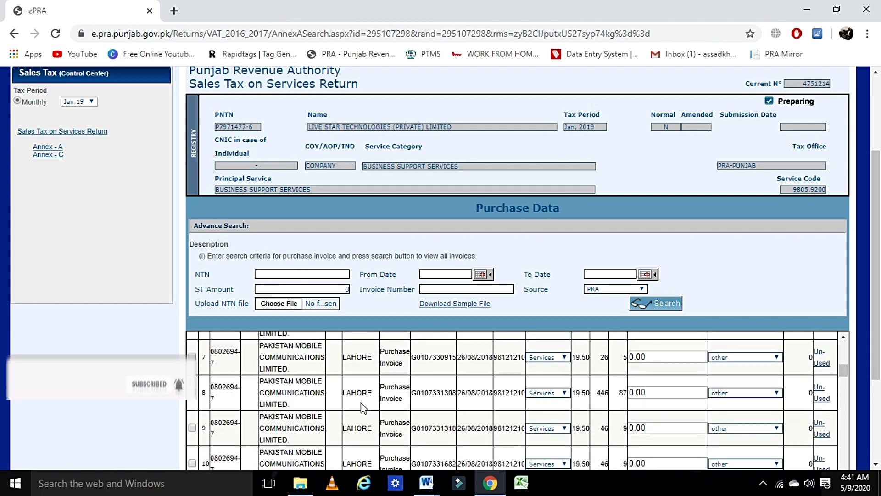
scroll(363, 407, down, 3)
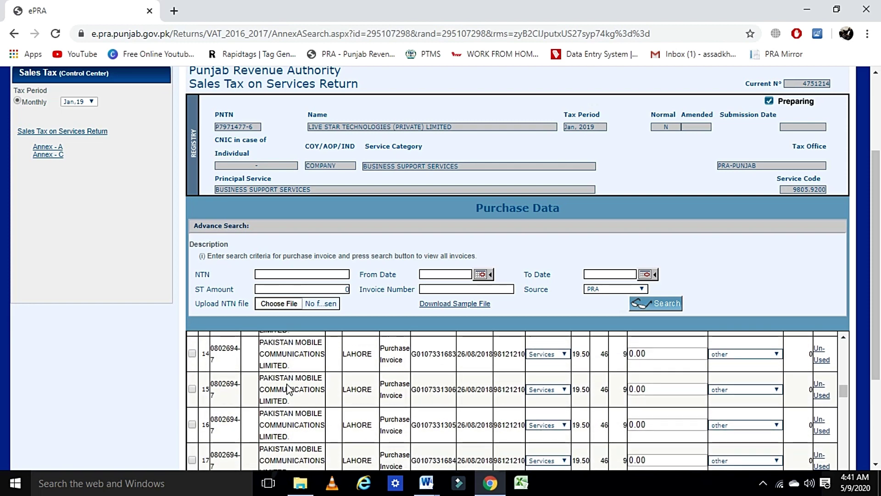
scroll(288, 389, down, 10)
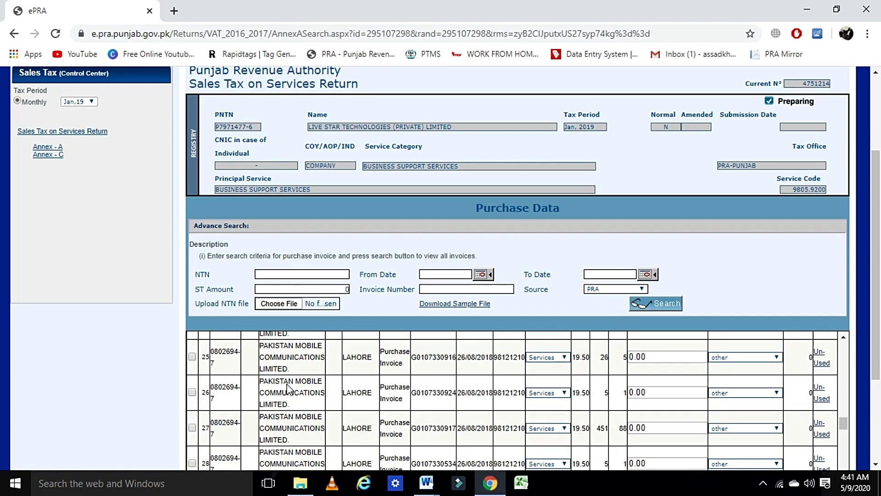
scroll(287, 389, down, 13)
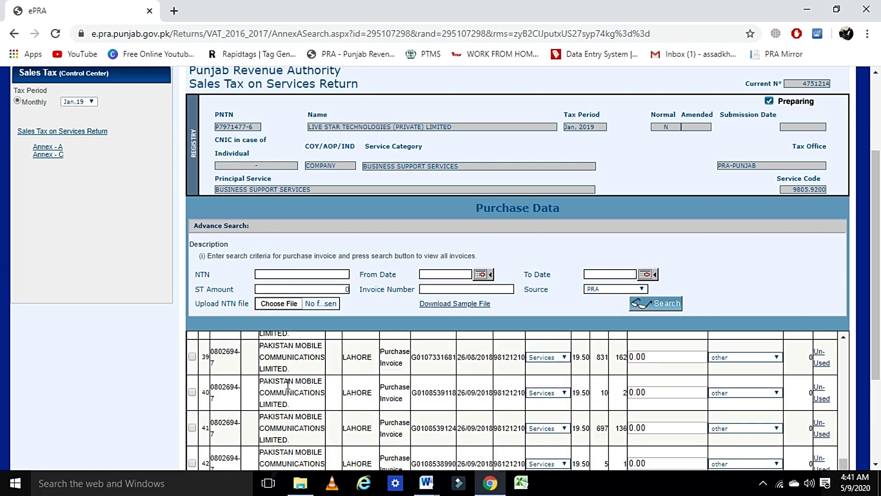
scroll(288, 385, down, 3)
scroll(295, 367, up, 6)
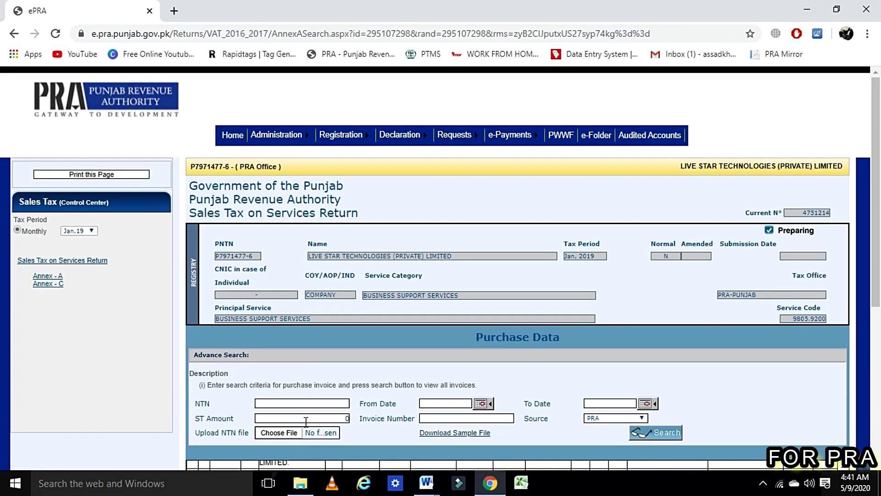
scroll(676, 378, down, 4)
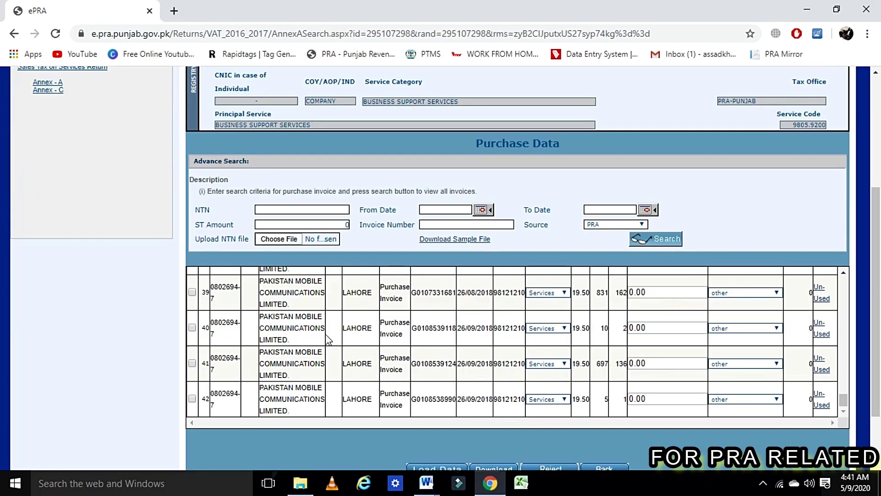
scroll(244, 329, up, 10)
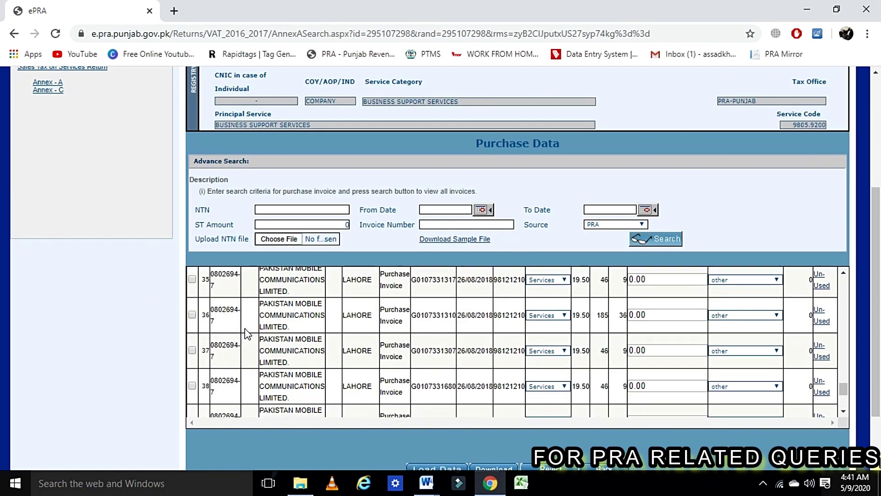
scroll(248, 334, up, 20)
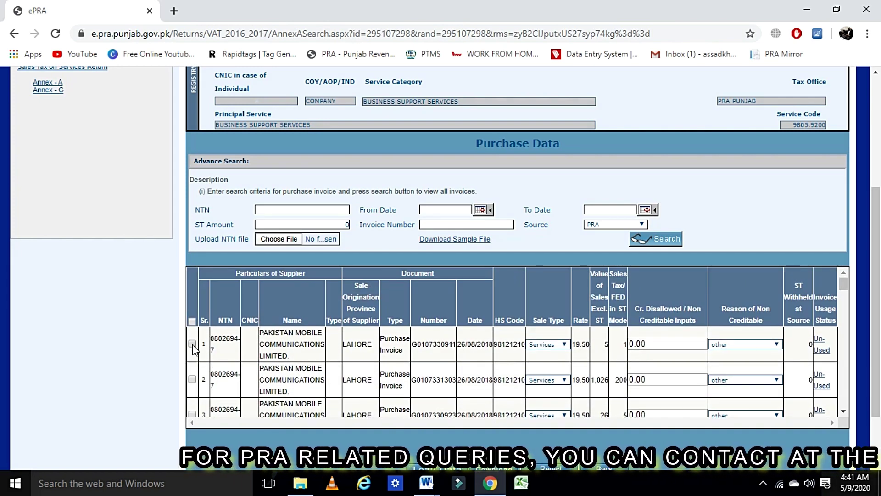
Tick the first purchase invoice, load it into the return and confirm the Imported Successfully message
click(192, 344)
scroll(108, 358, down, 2)
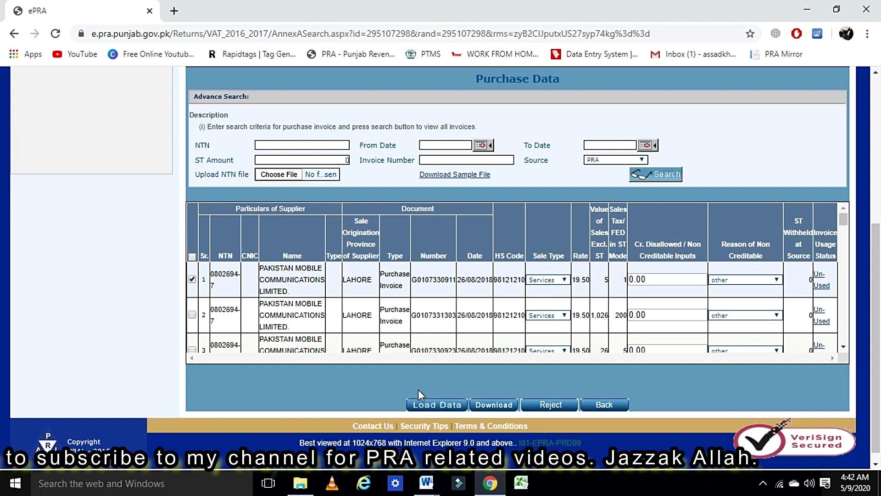
click(433, 405)
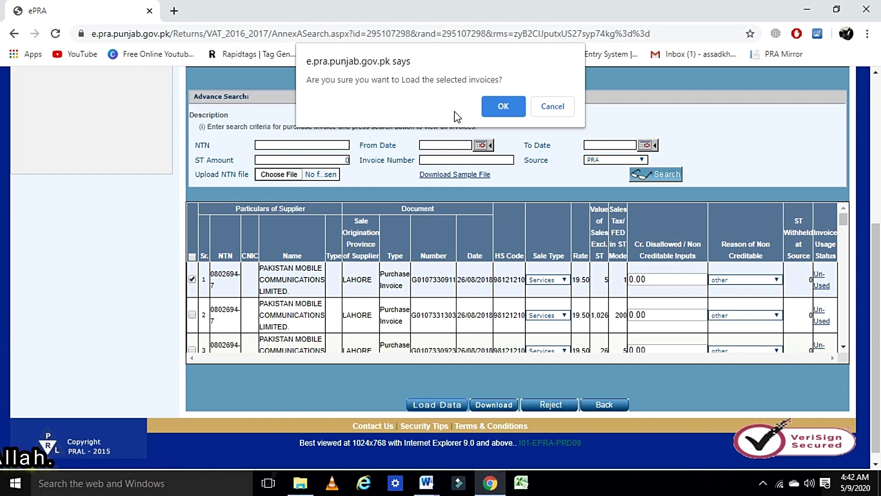
click(496, 106)
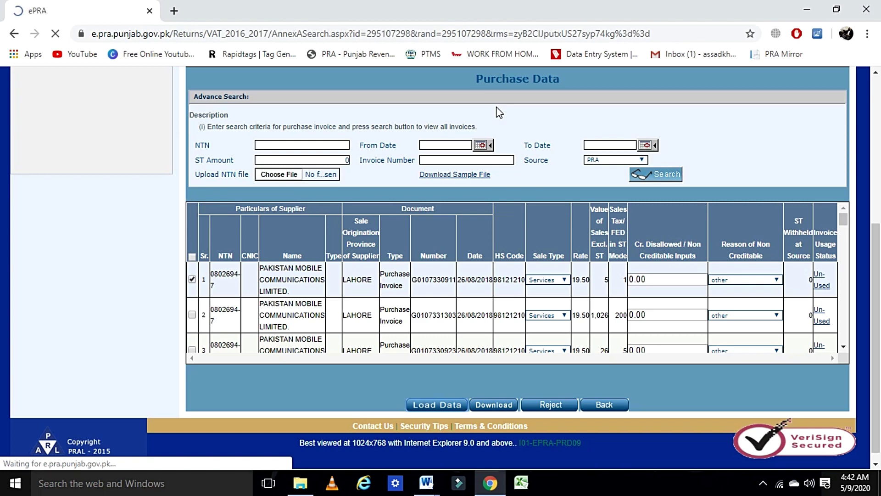
scroll(247, 322, down, 1)
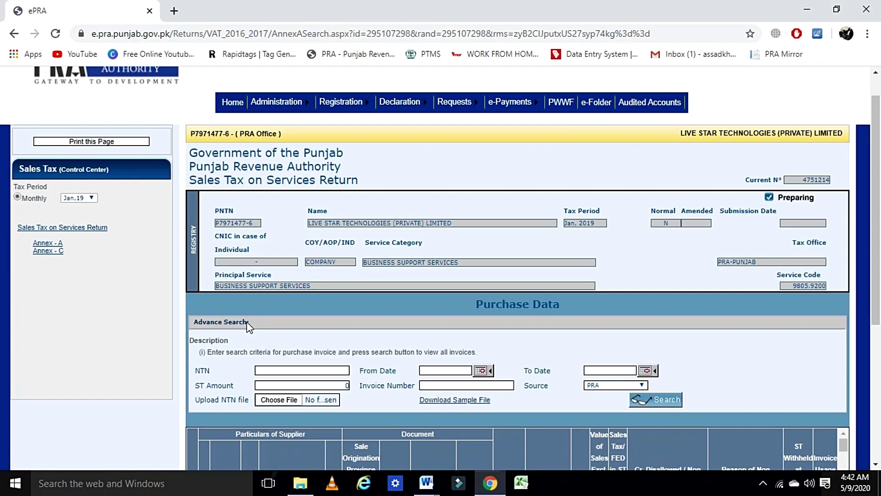
scroll(395, 331, down, 4)
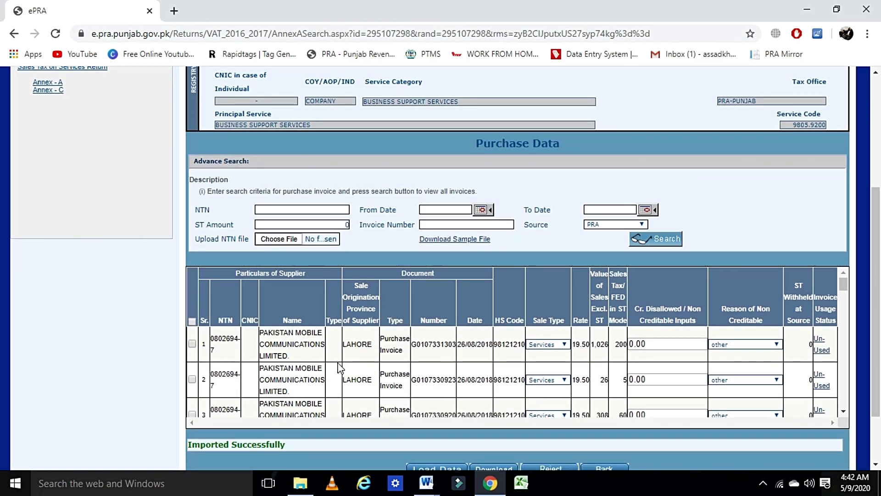
scroll(340, 366, down, 2)
scroll(339, 365, up, 2)
scroll(557, 302, down, 2)
scroll(676, 462, down, 2)
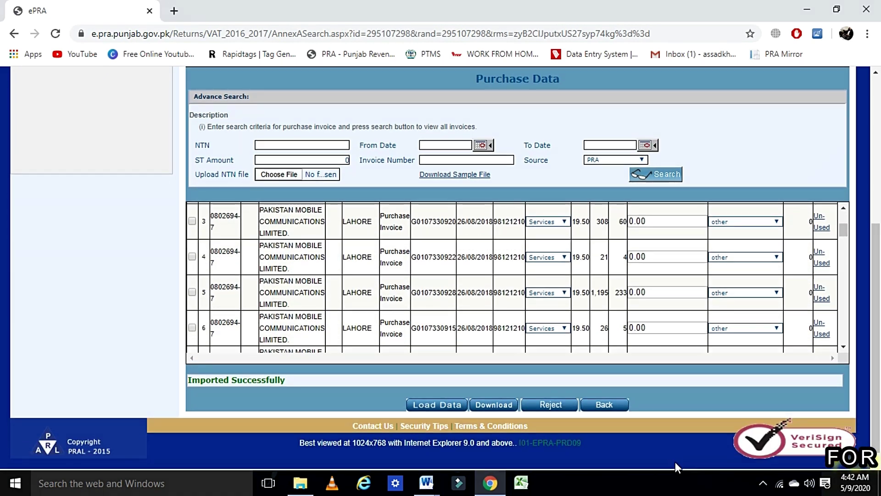
Go back to Annex-A and check the two Claimed rows totalling 77 value and 15 sales tax
click(614, 406)
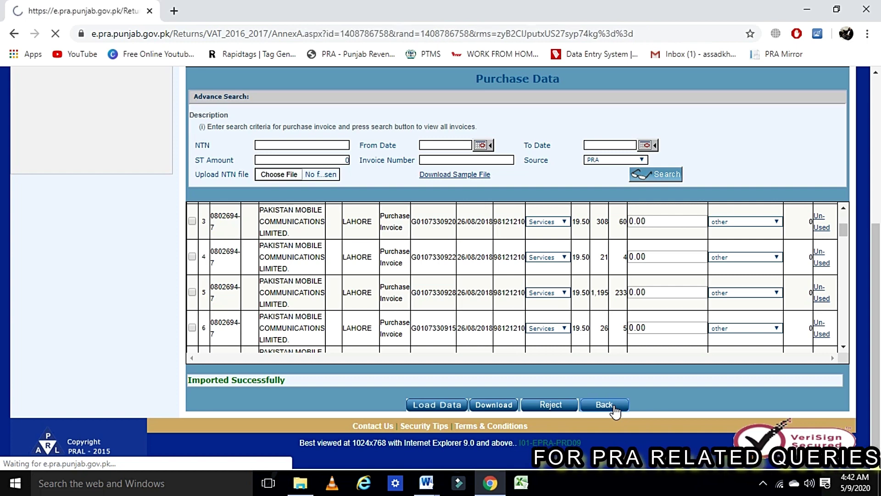
scroll(294, 339, down, 5)
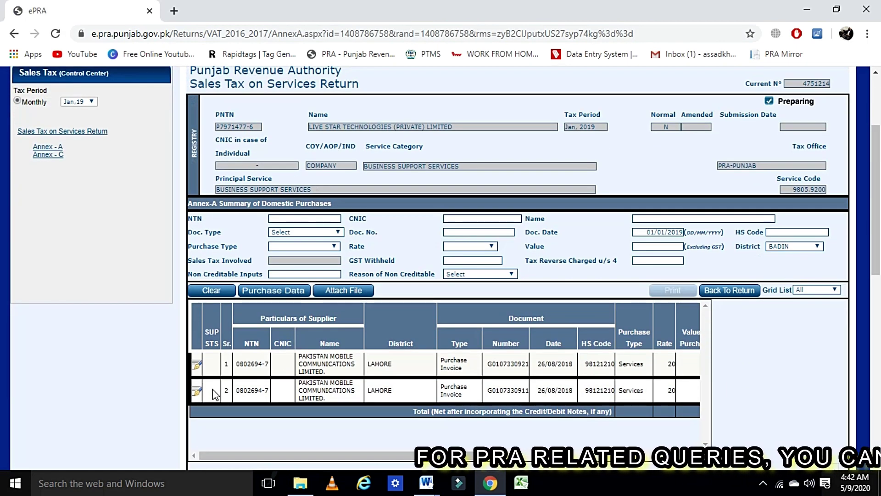
drag(215, 393, 618, 390)
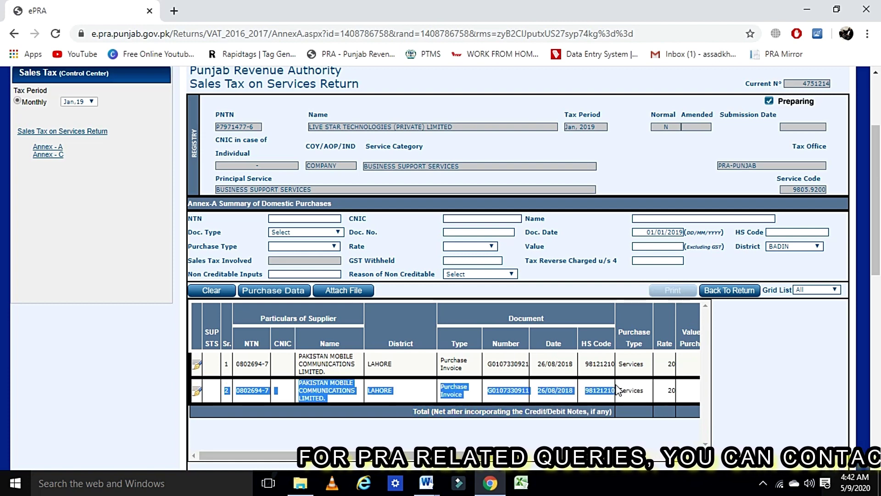
drag(409, 455, 633, 468)
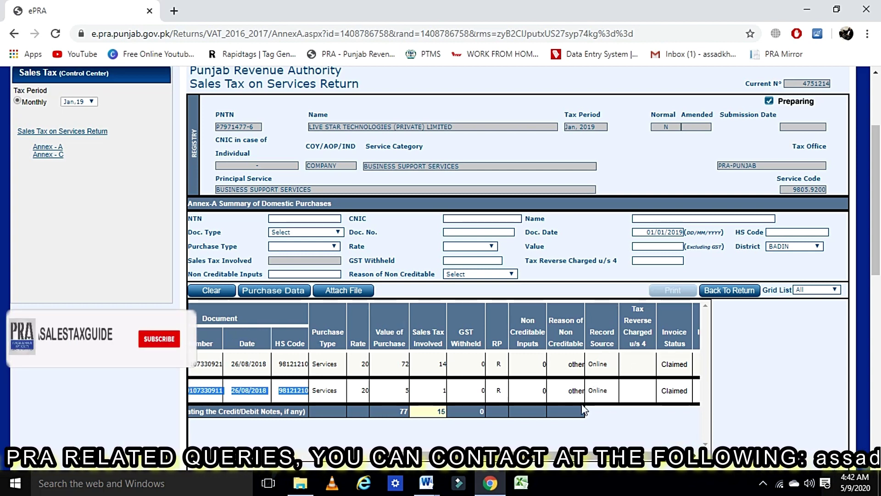
drag(605, 455, 631, 455)
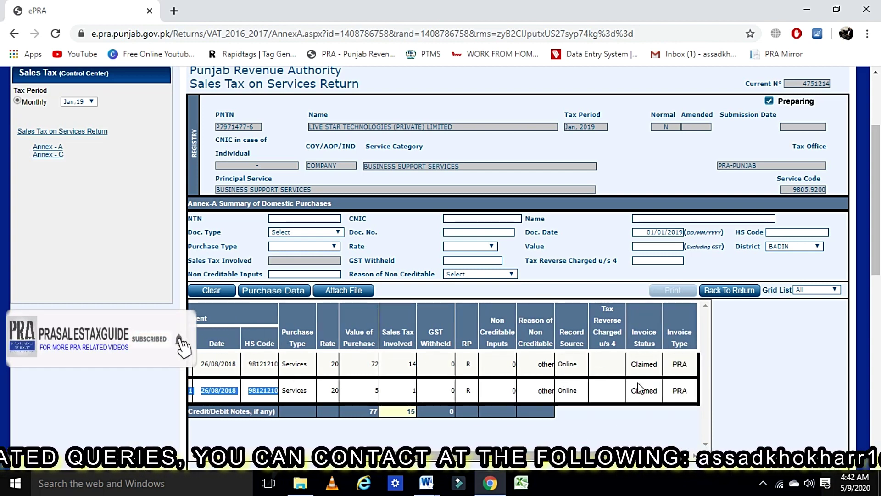
click(631, 330)
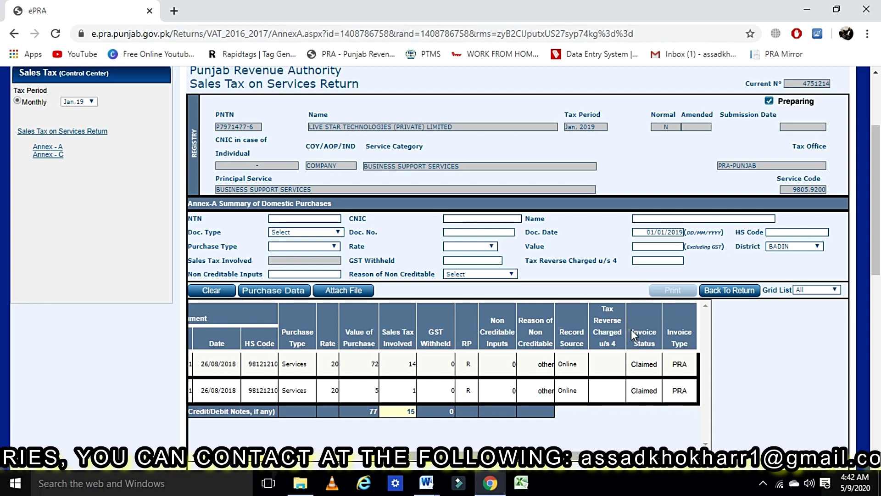
drag(631, 329, 660, 337)
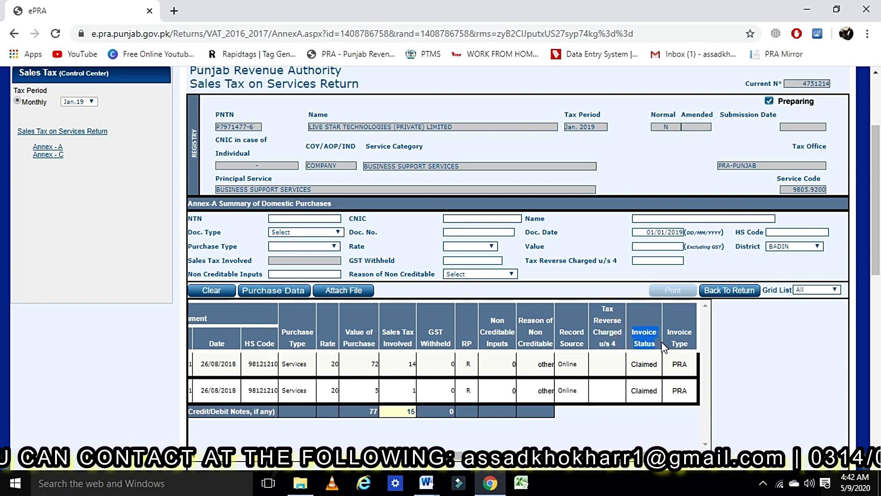
drag(658, 364, 637, 371)
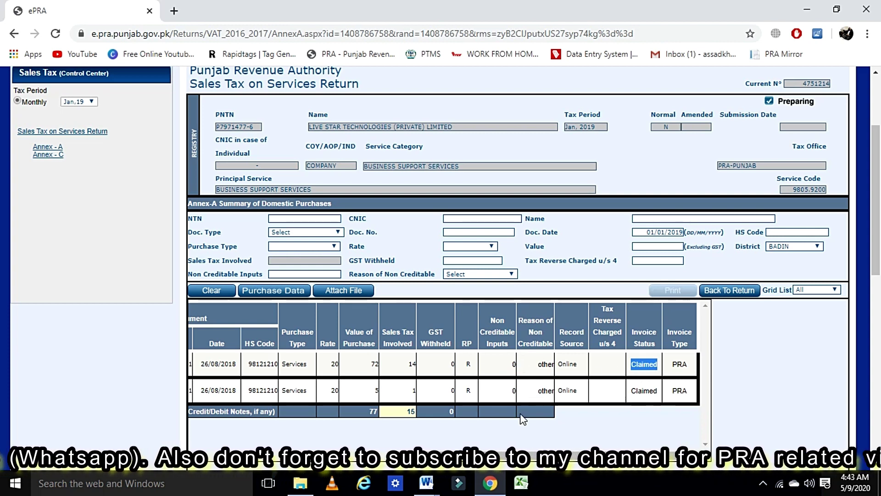
scroll(326, 458, left, 10)
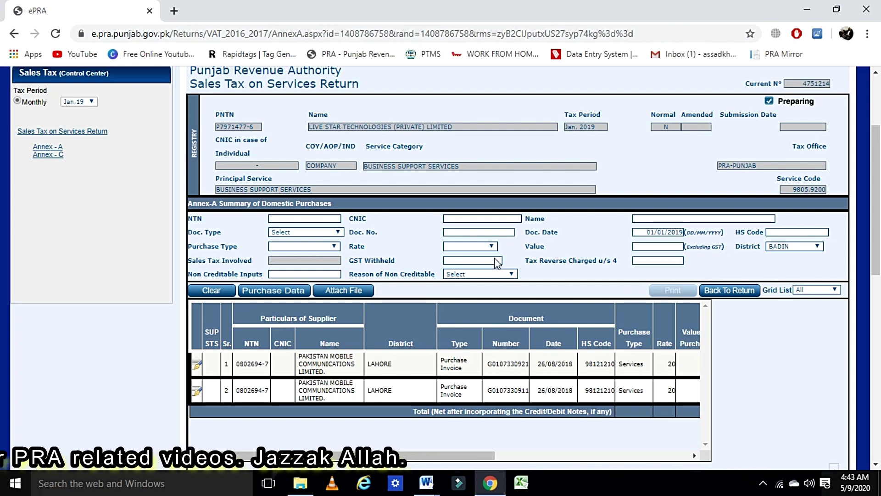
scroll(488, 362, down, 2)
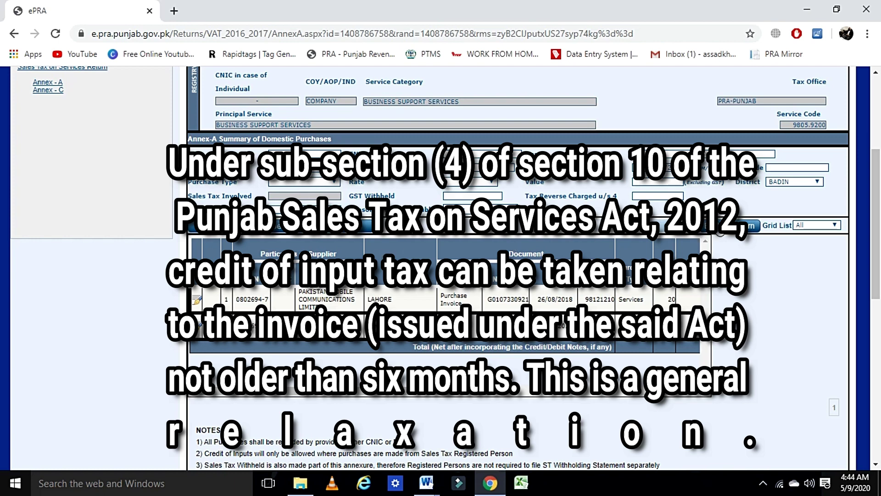
click(719, 226)
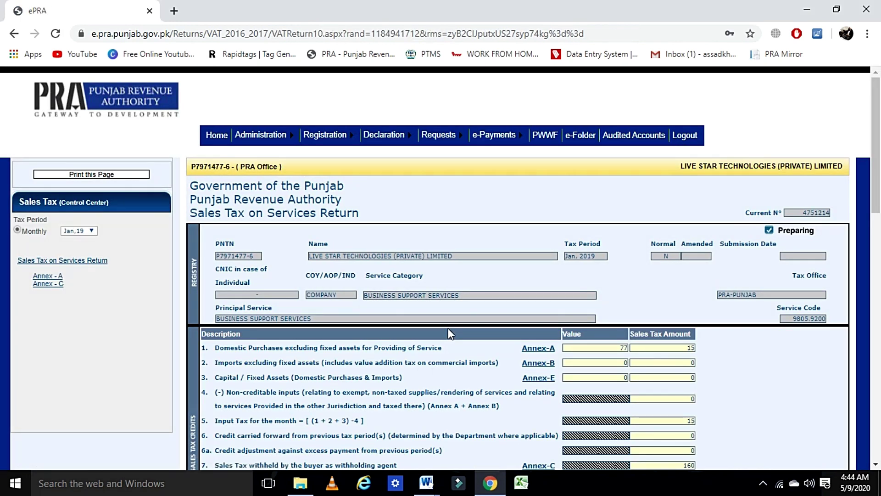
scroll(620, 351, down, 15)
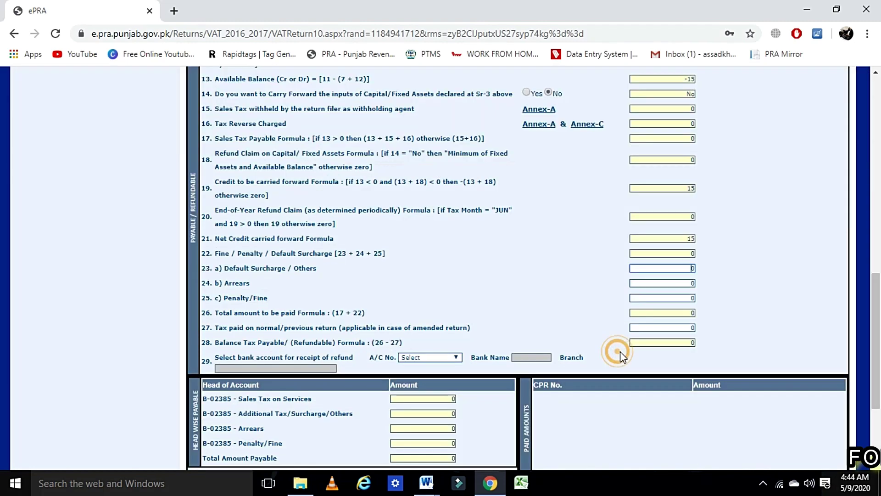
scroll(621, 351, up, 14)
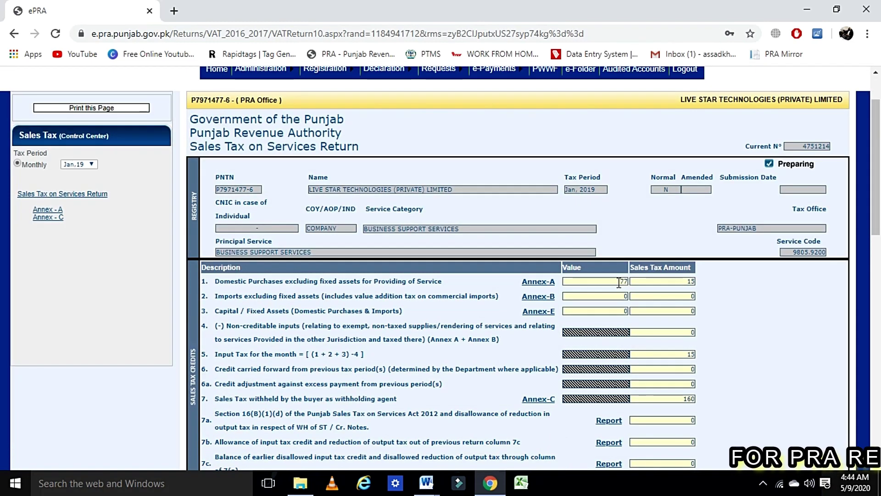
scroll(618, 282, down, 14)
scroll(622, 275, up, 12)
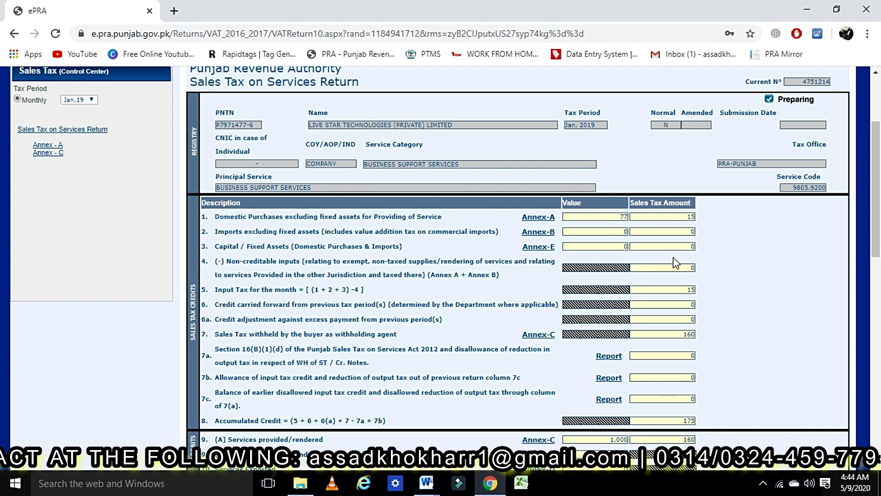
scroll(654, 286, down, 12)
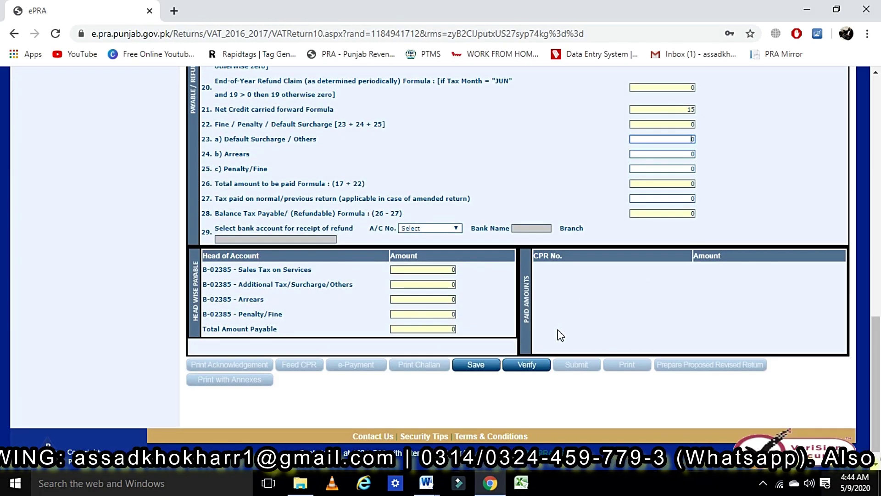
scroll(559, 333, up, 10)
scroll(558, 333, up, 1)
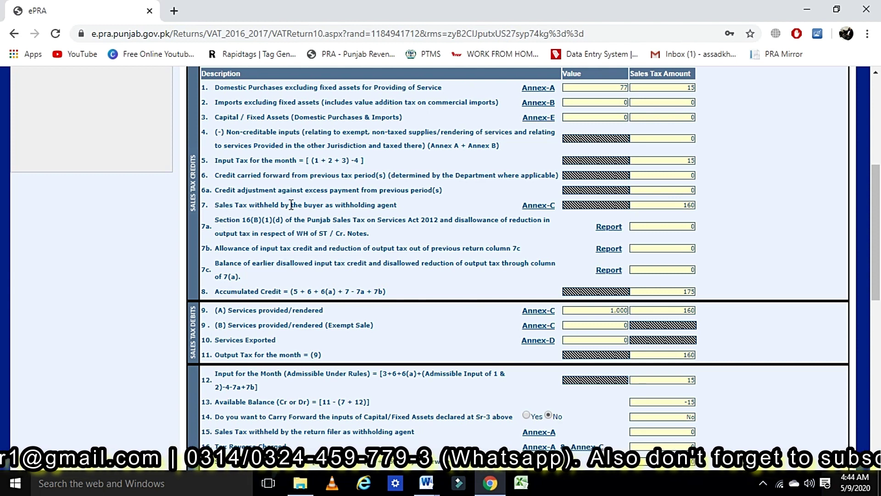
triple_click(208, 208)
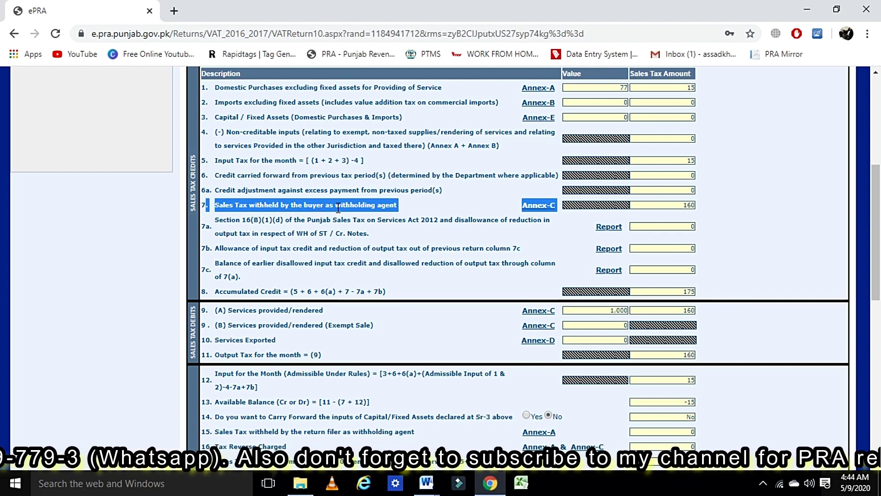
Open row 7's Annex-C sales invoices and select the listed buyer's NTN for copying
click(535, 207)
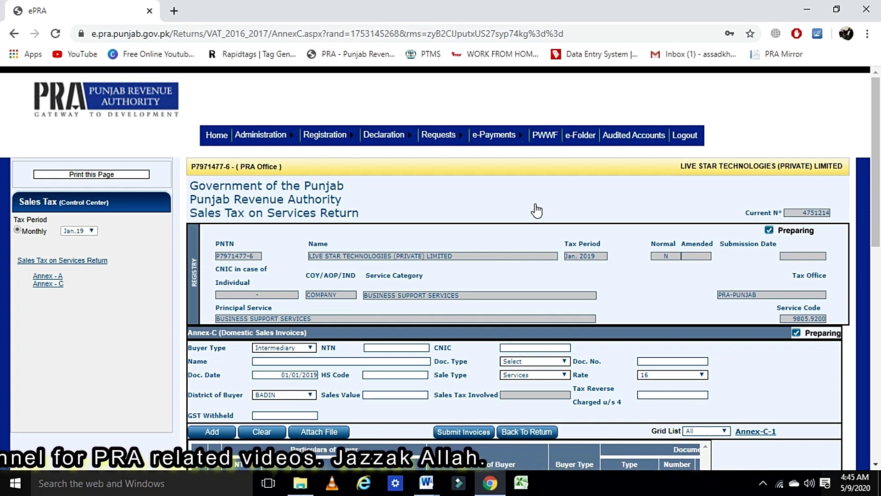
scroll(536, 210, down, 2)
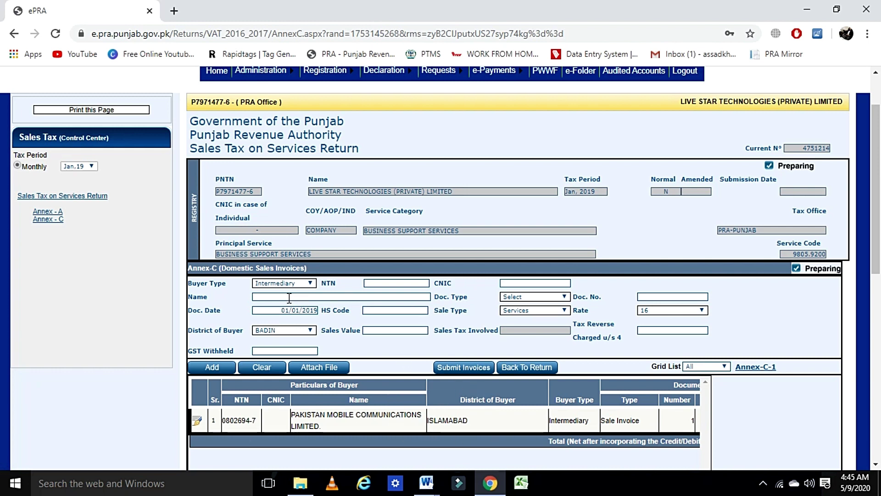
click(384, 283)
drag(255, 419, 221, 422)
click(226, 421)
drag(223, 420, 248, 421)
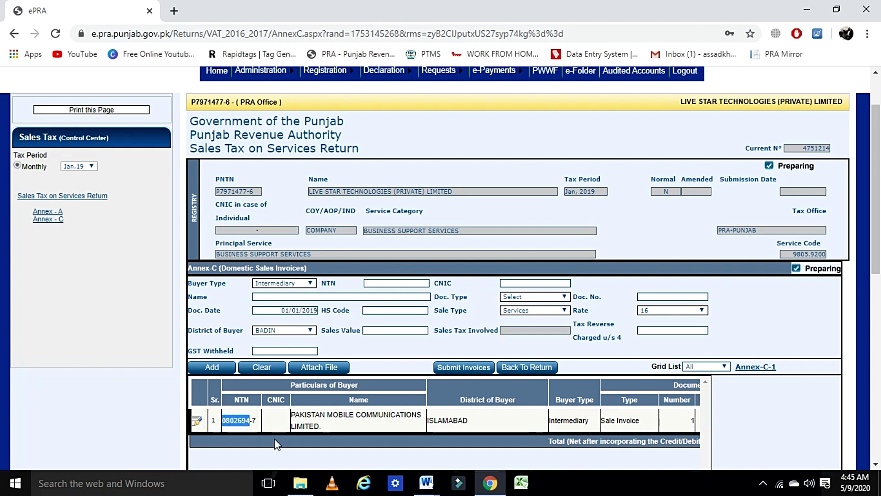
Paste the buyer's NTN with its hyphenated final digit so the buyer's name fills in
click(375, 284)
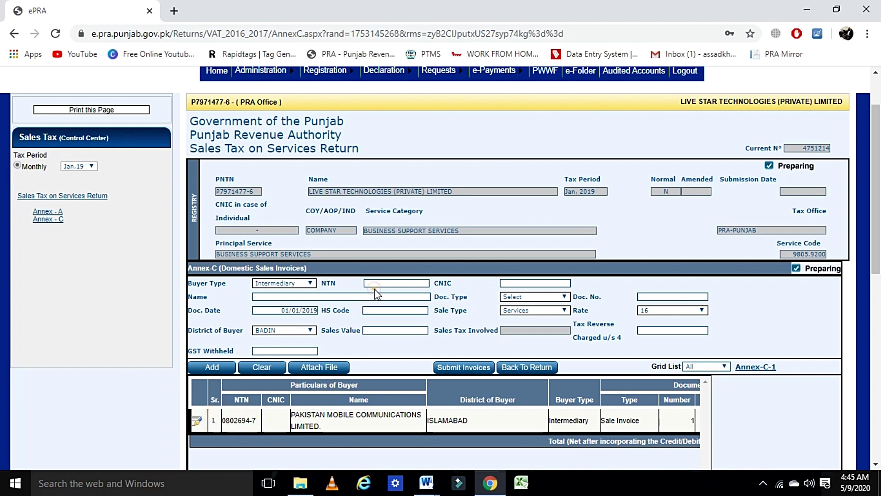
key(Left)
click(467, 285)
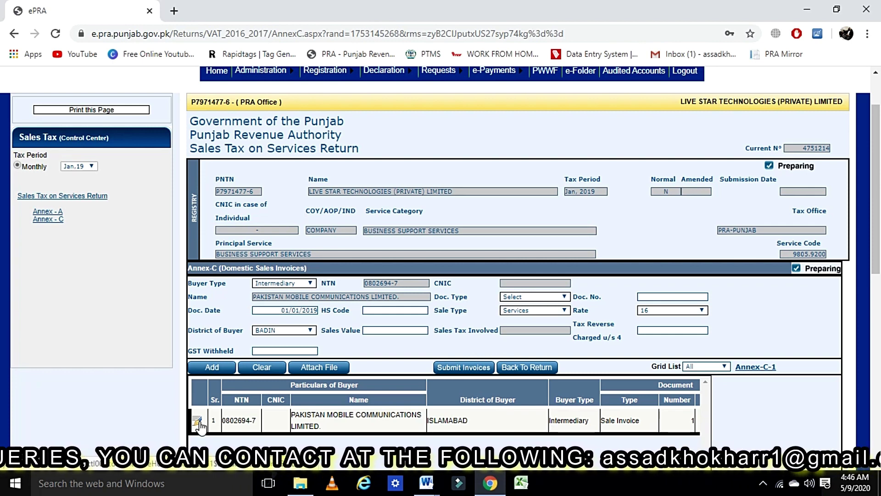
Delete the single sales invoice from the Annex-C grid and confirm the deletion
click(198, 420)
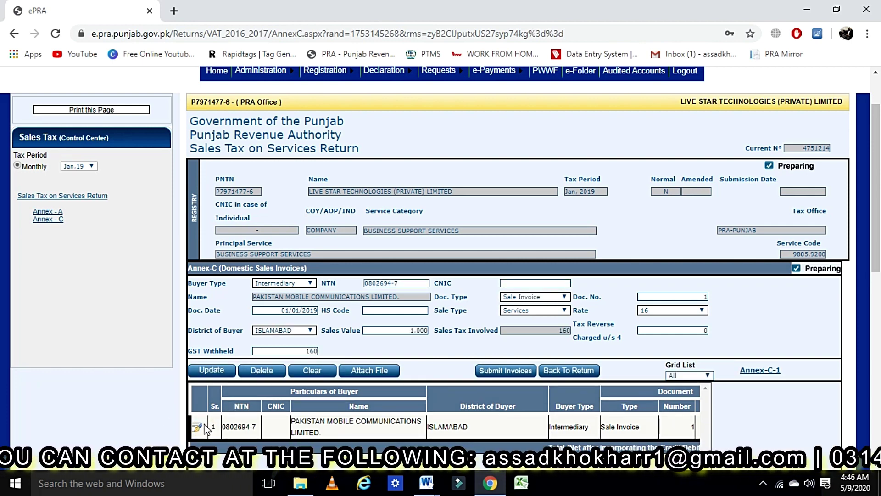
click(258, 370)
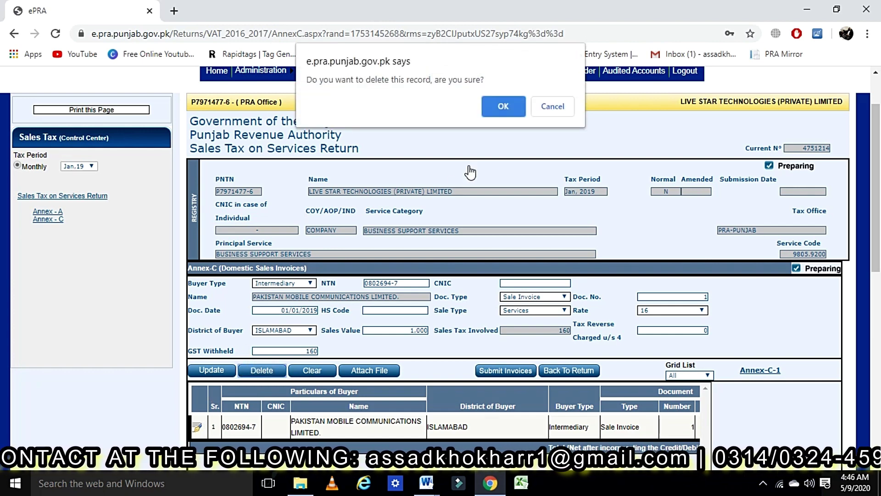
click(505, 113)
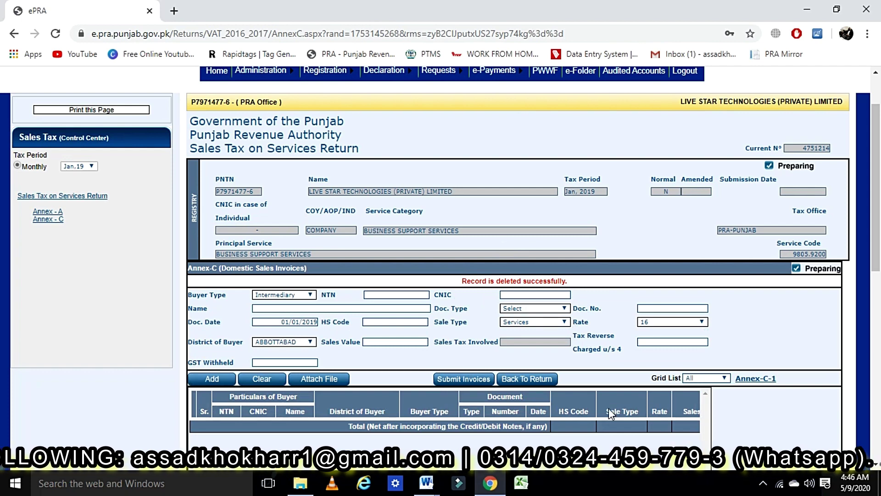
scroll(535, 433, down, 2)
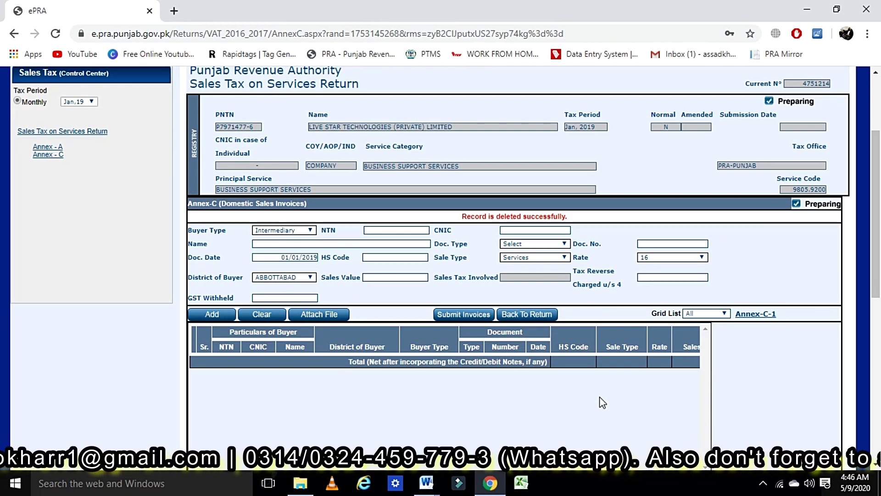
Submit the now-empty Annex-C invoice list, dismissing the sales tax mismatch warning
click(457, 314)
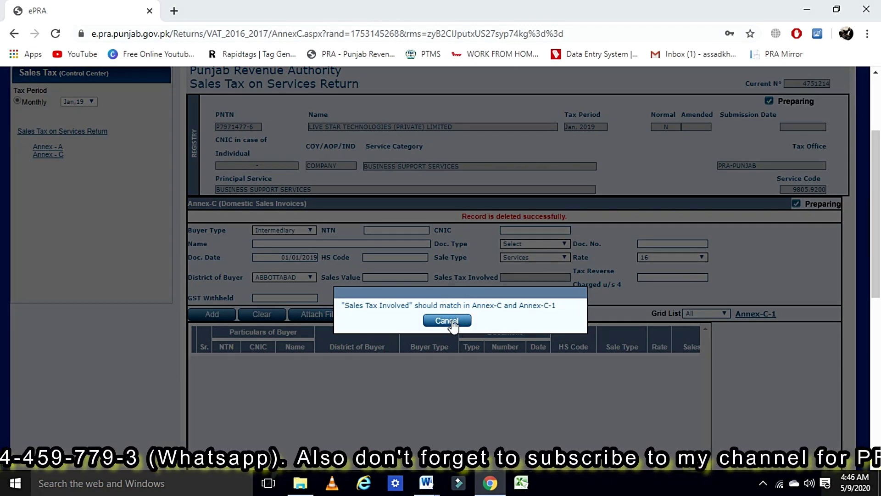
click(454, 321)
scroll(553, 346, down, 3)
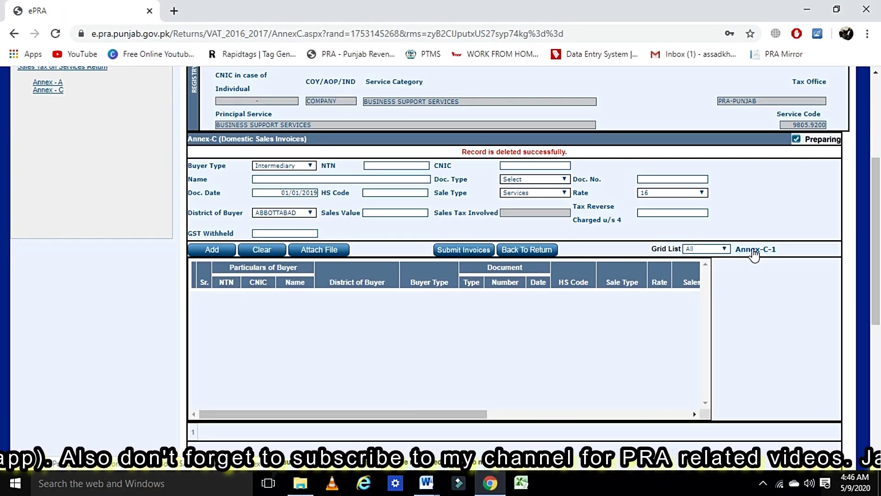
Delete the only sales entry on the Annex-C-1 page and confirm
click(753, 252)
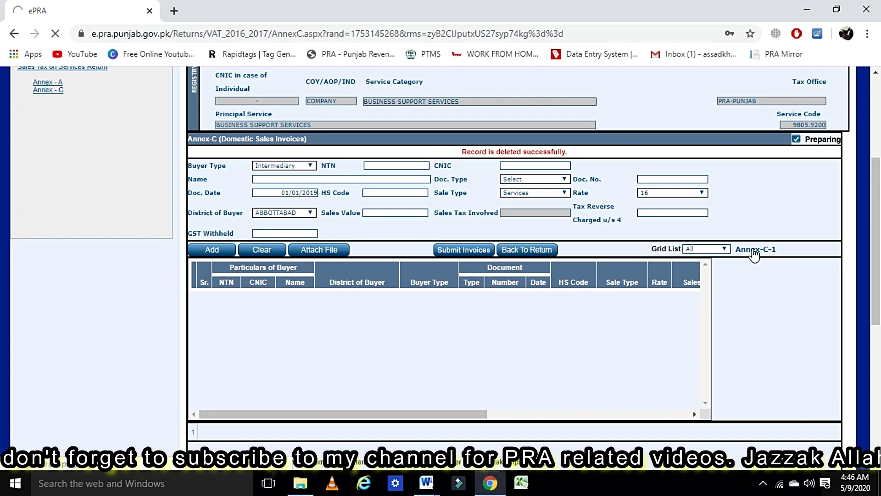
scroll(350, 304, down, 5)
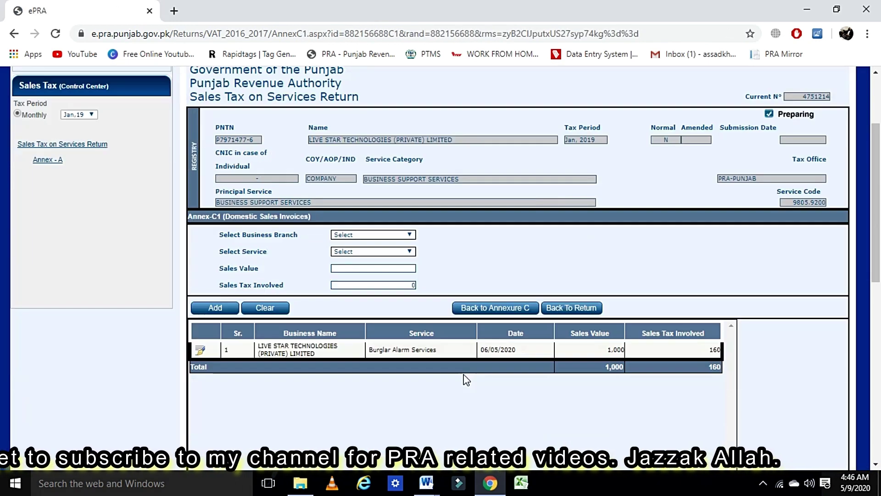
click(201, 208)
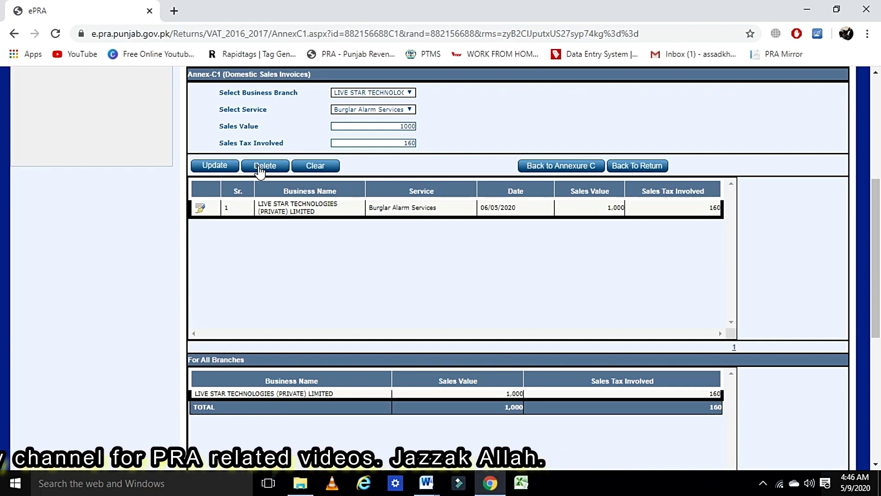
click(262, 166)
click(512, 103)
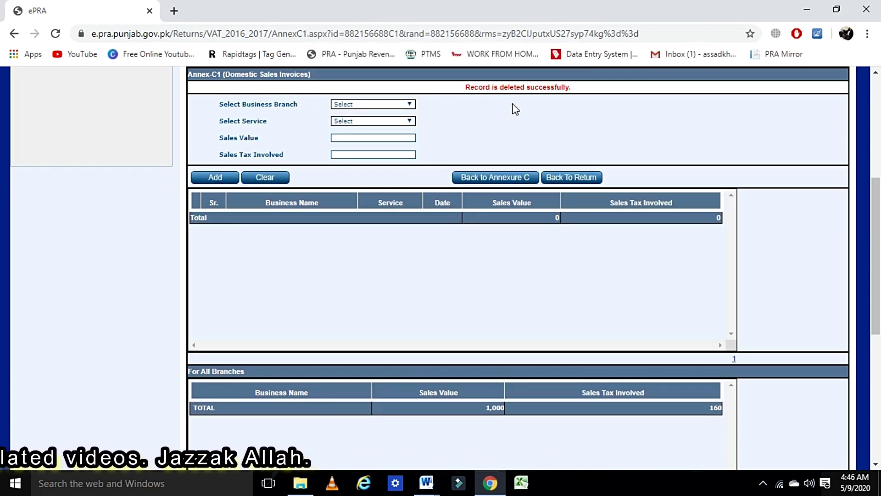
Go back to the return, now showing services provided and output tax at 0
click(569, 184)
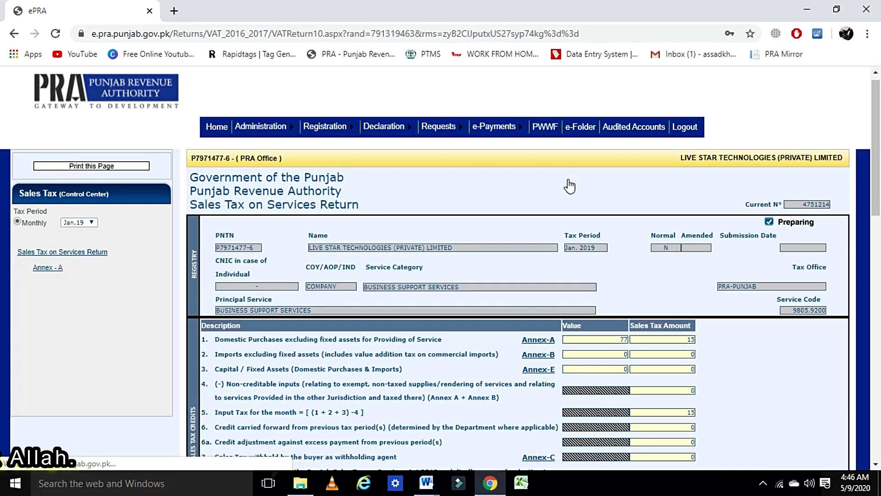
scroll(569, 183, down, 10)
scroll(569, 186, up, 5)
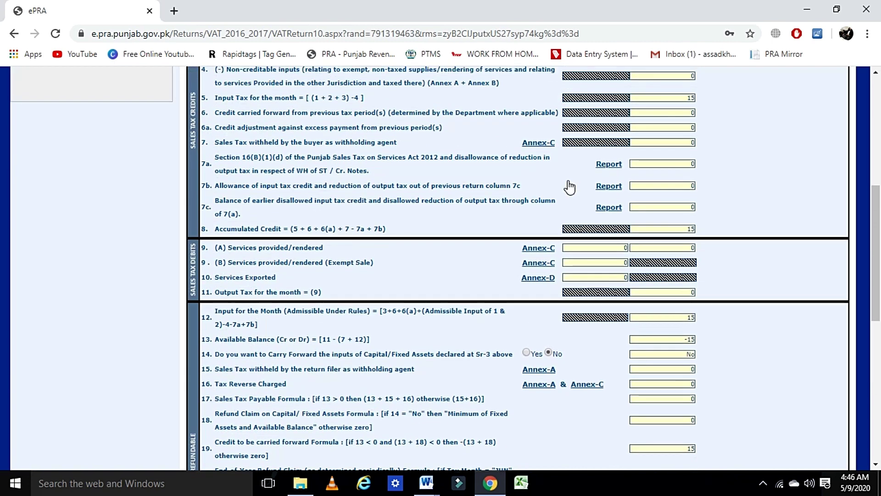
Reopen the empty Annex-C page, cancel the Submit Invoices PIN verification, and return to the return
click(548, 145)
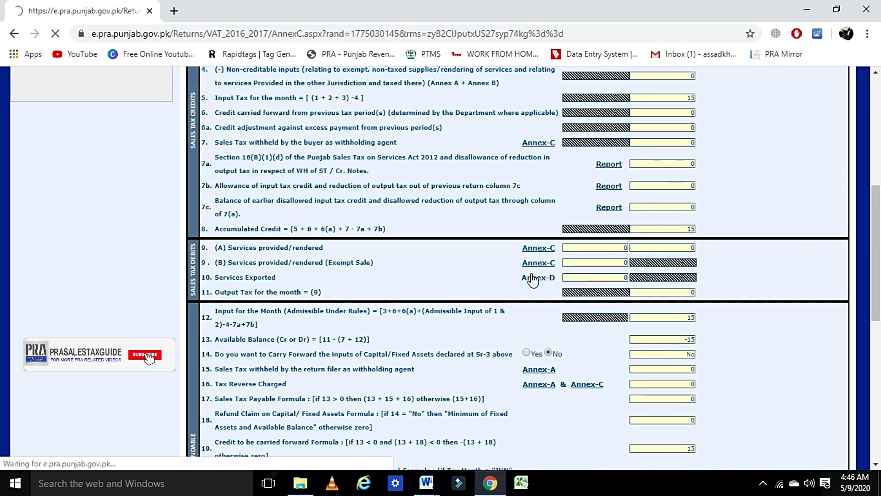
scroll(532, 280, down, 6)
scroll(532, 280, up, 1)
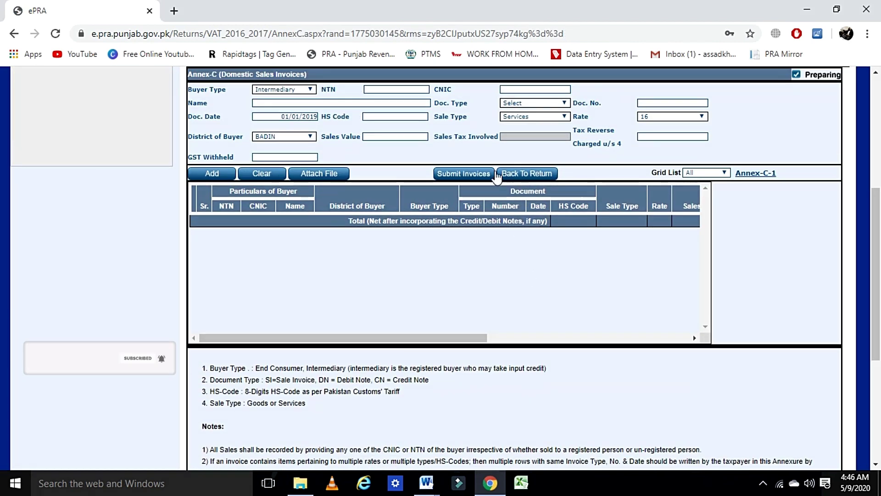
click(454, 174)
click(471, 175)
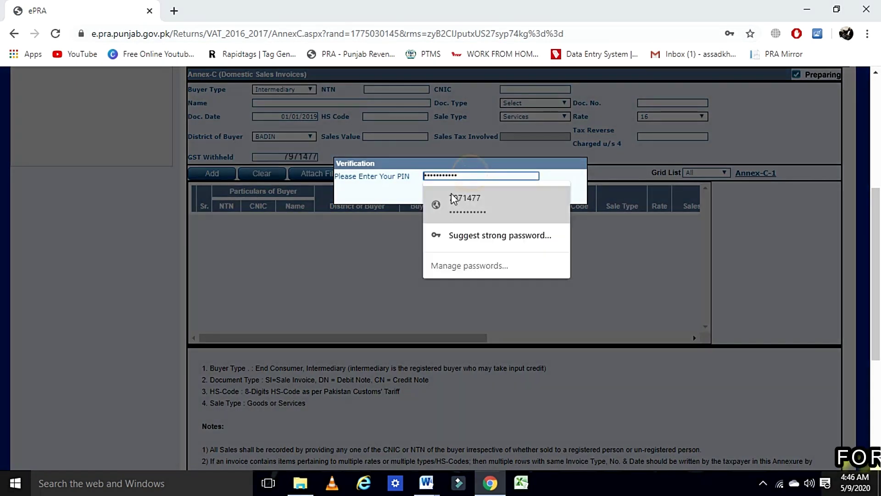
click(439, 171)
click(489, 192)
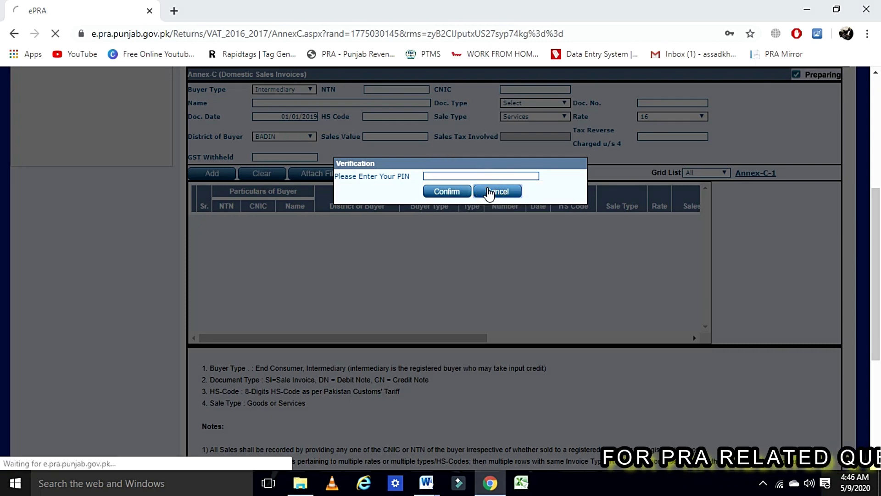
scroll(501, 298, down, 4)
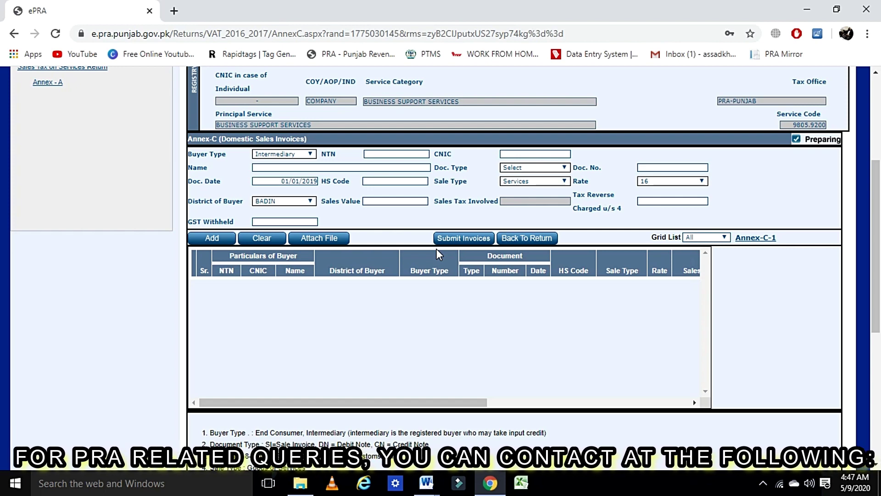
click(527, 237)
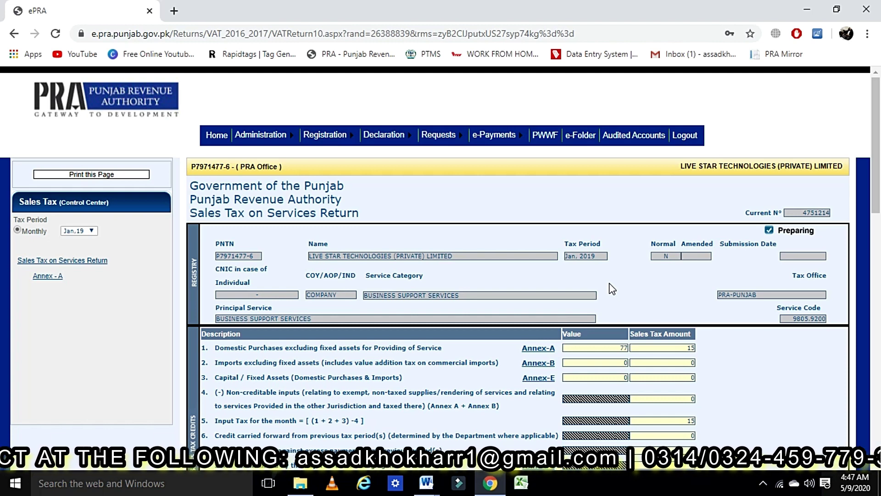
Scroll to line 21 and the Head of Account table: 15 credit carried forward, 0 payable
scroll(611, 288, down, 4)
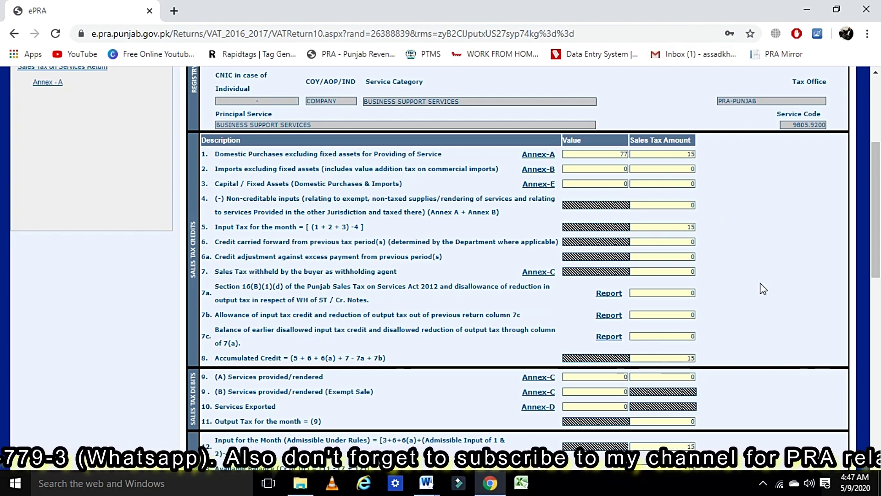
scroll(763, 288, down, 2)
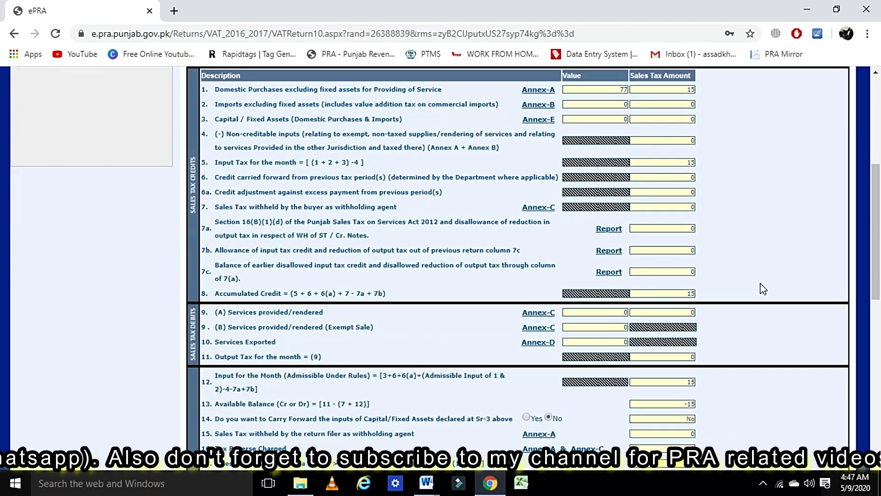
scroll(734, 293, down, 6)
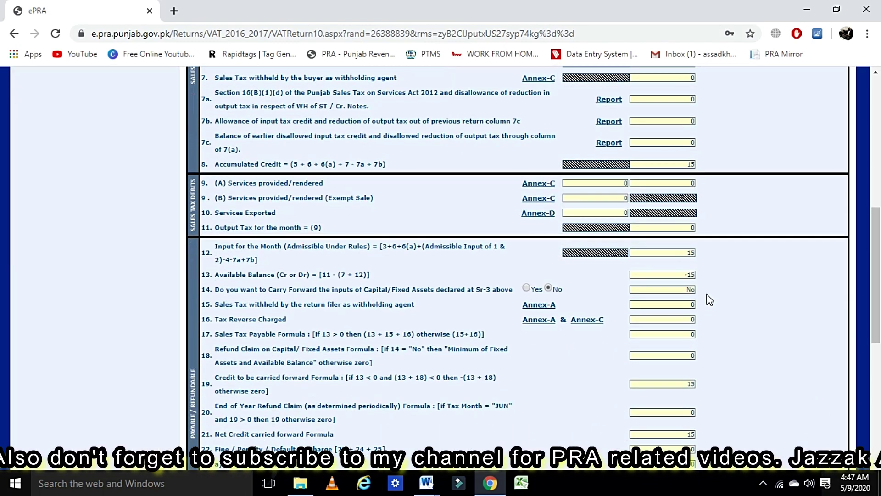
scroll(665, 314, down, 3)
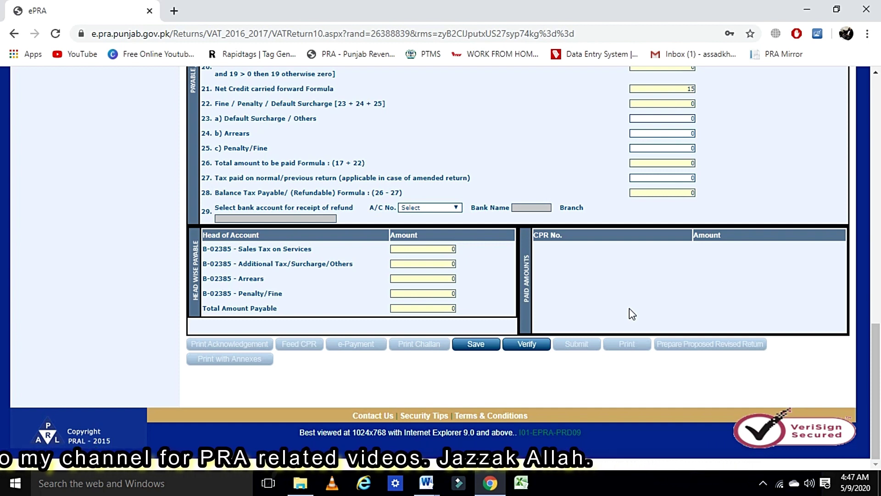
Verify the Jan-2019 return and accept the 'attach the Evidence' prompt with OK
click(528, 348)
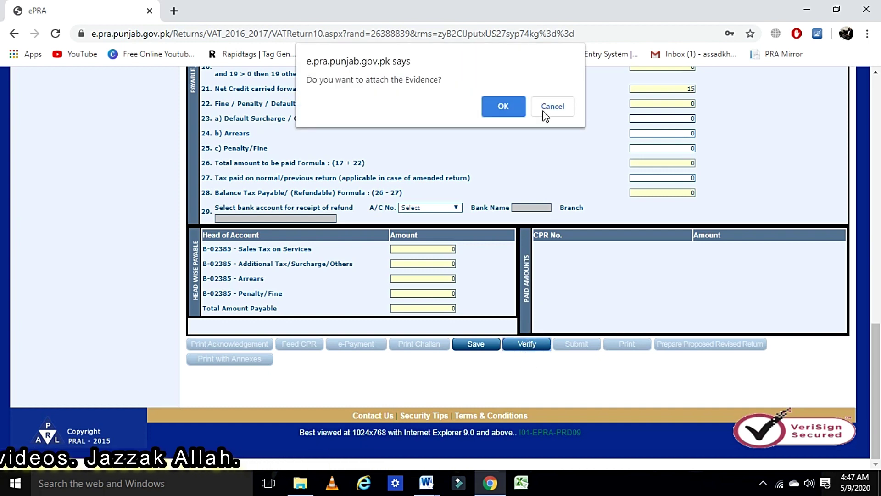
click(508, 106)
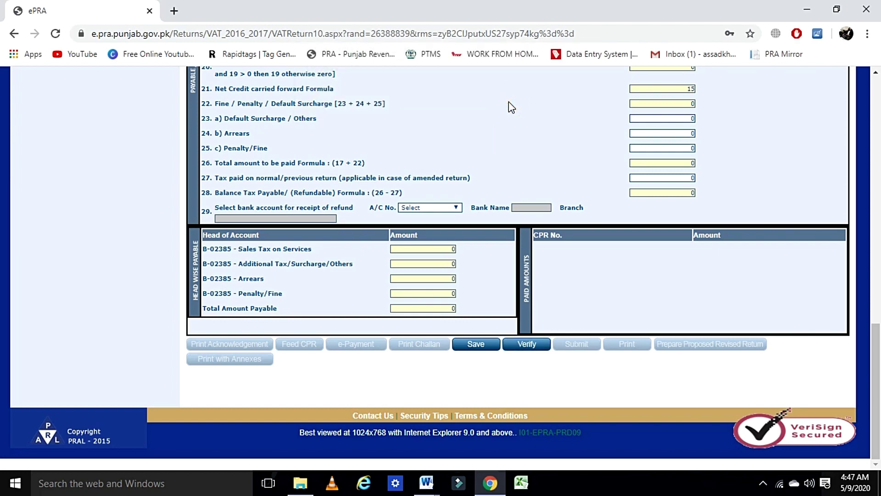
scroll(508, 105, up, 15)
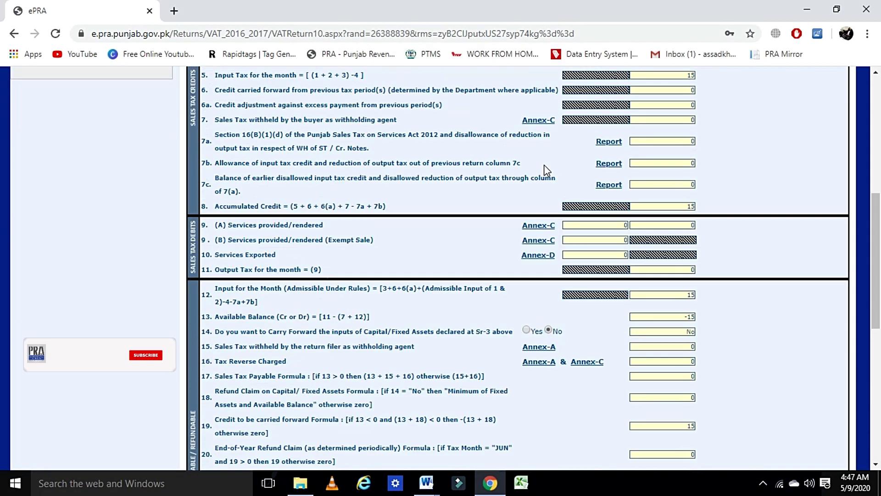
From Annex-A, open the Upload Files page and close the file picker without choosing a file
scroll(546, 170, down, 3)
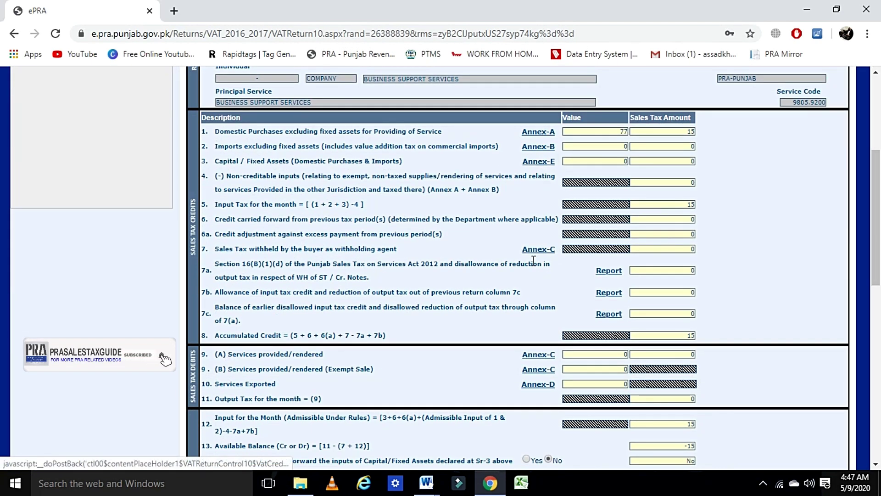
click(545, 132)
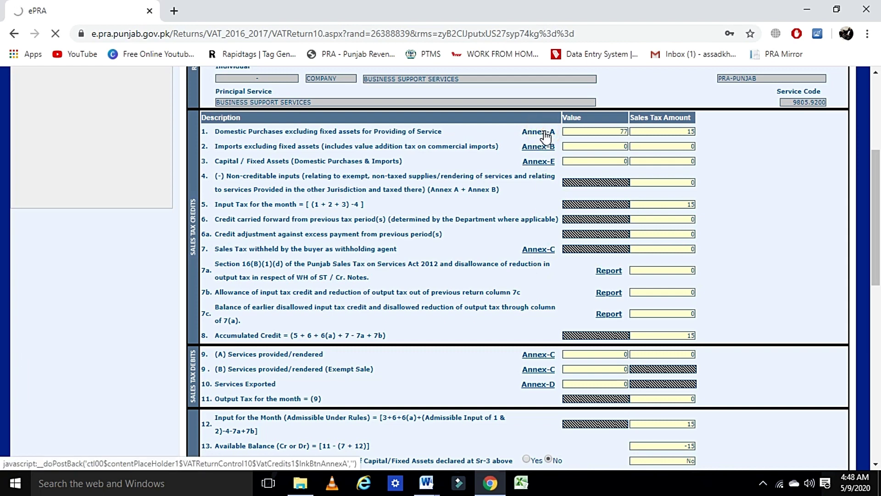
scroll(523, 184, down, 4)
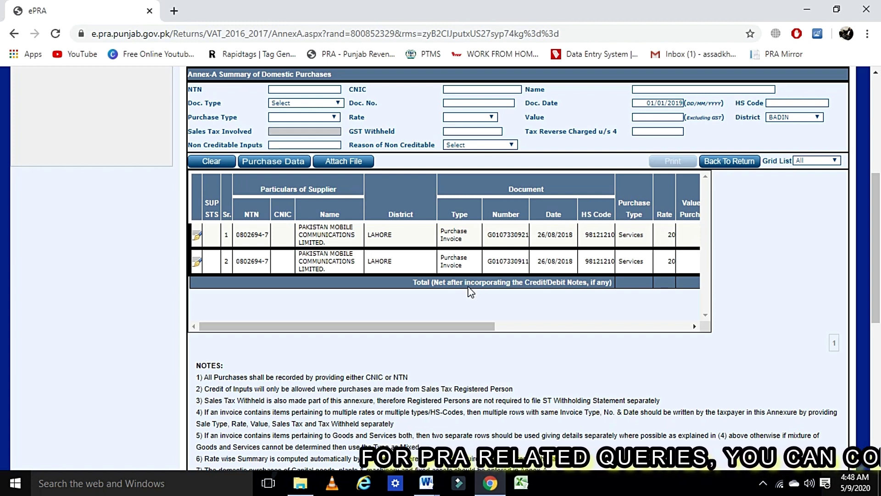
click(339, 162)
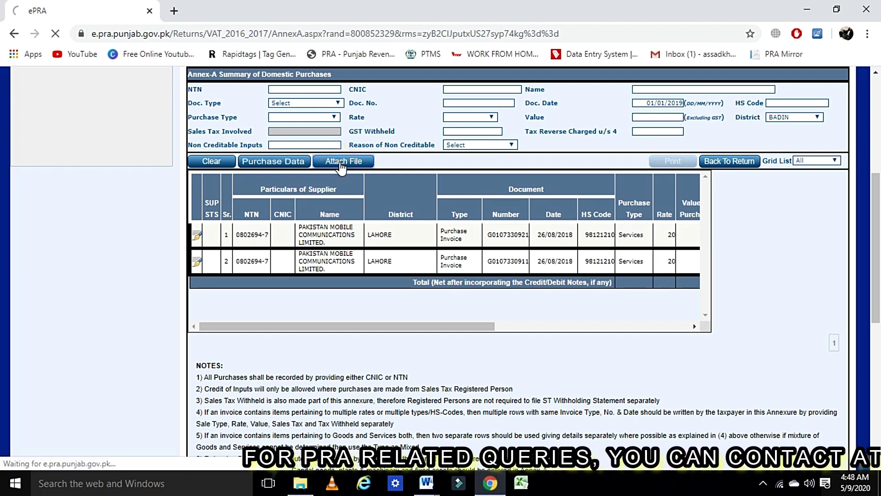
scroll(340, 169, down, 1)
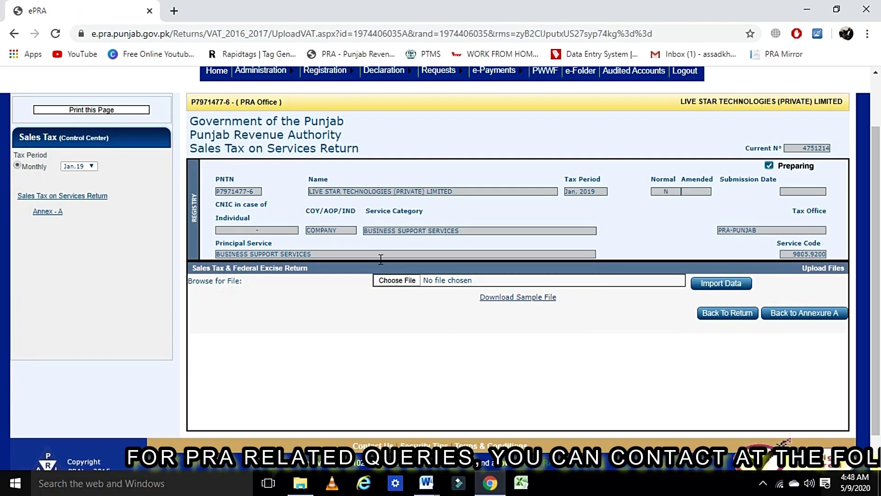
click(410, 282)
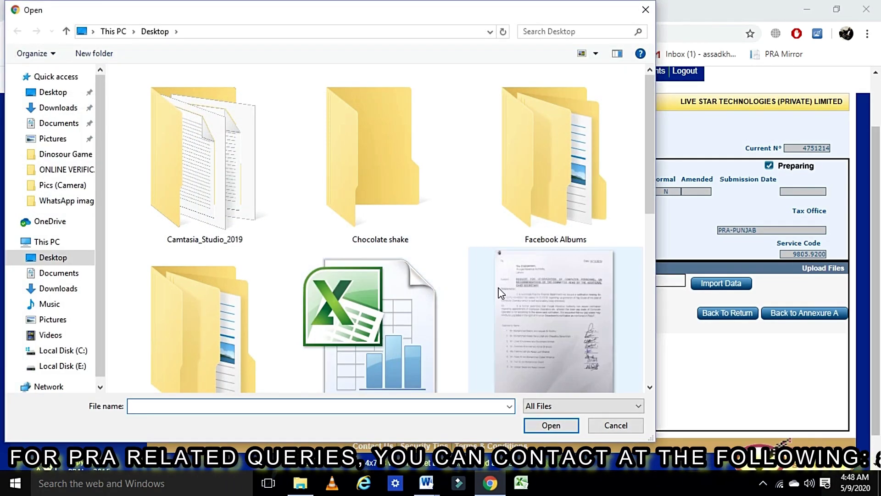
click(646, 9)
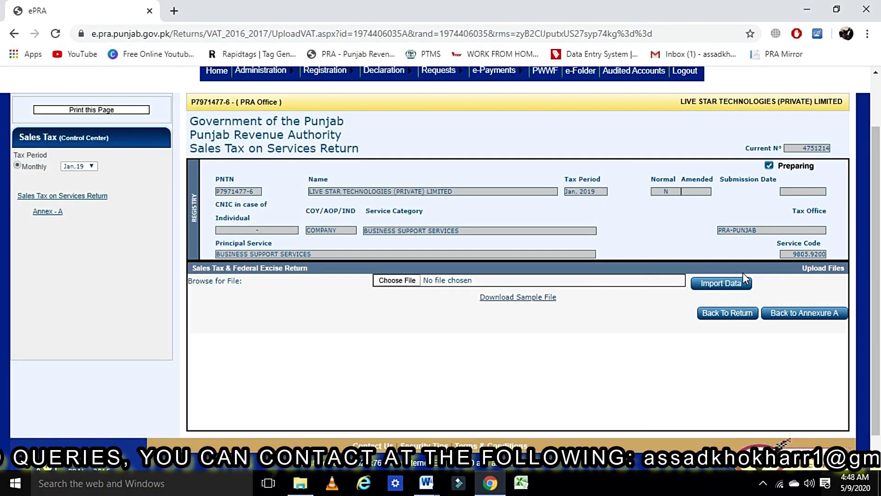
Back on the Jan-2019 return, review 77 purchases, 15 input tax carried forward and nothing payable
click(747, 317)
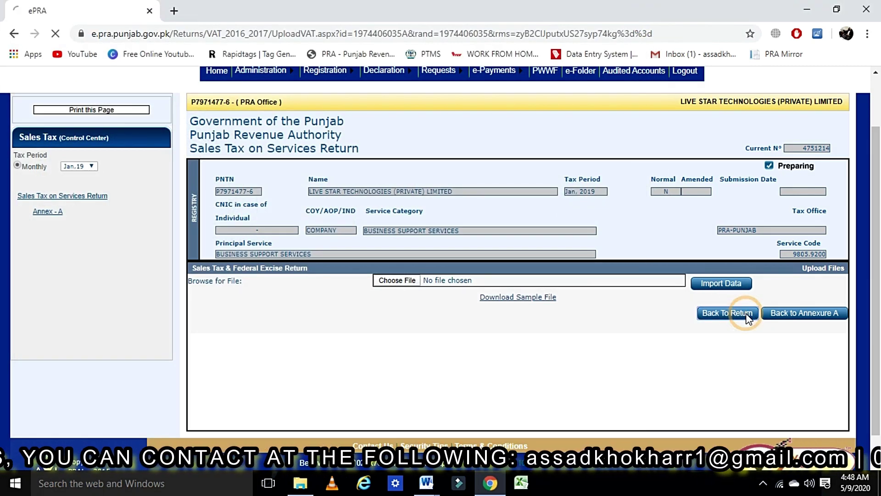
scroll(323, 422, down, 12)
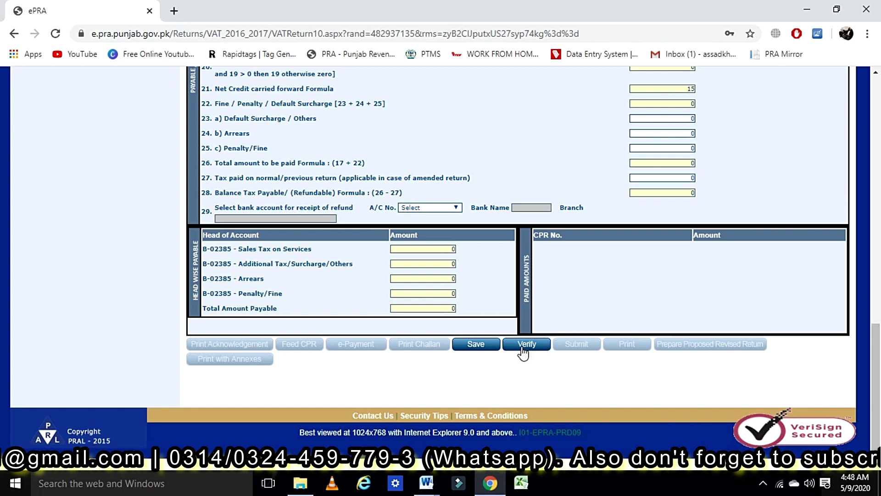
scroll(434, 273, up, 6)
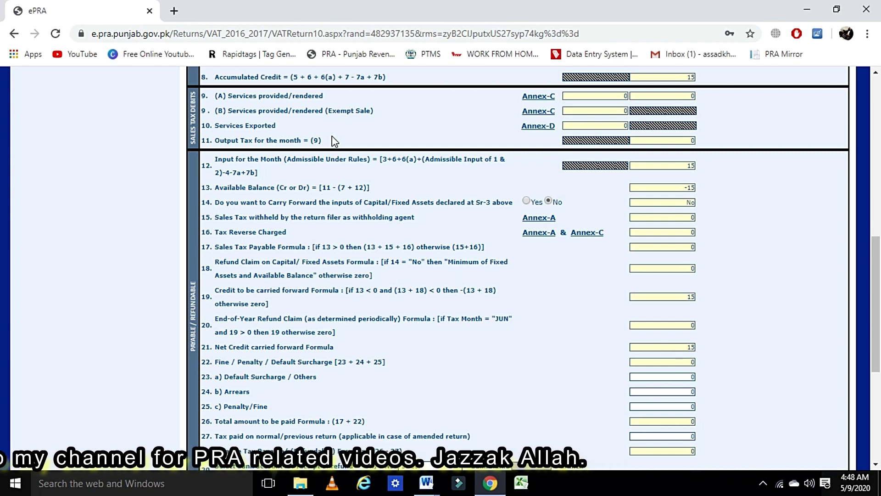
scroll(382, 225, down, 3)
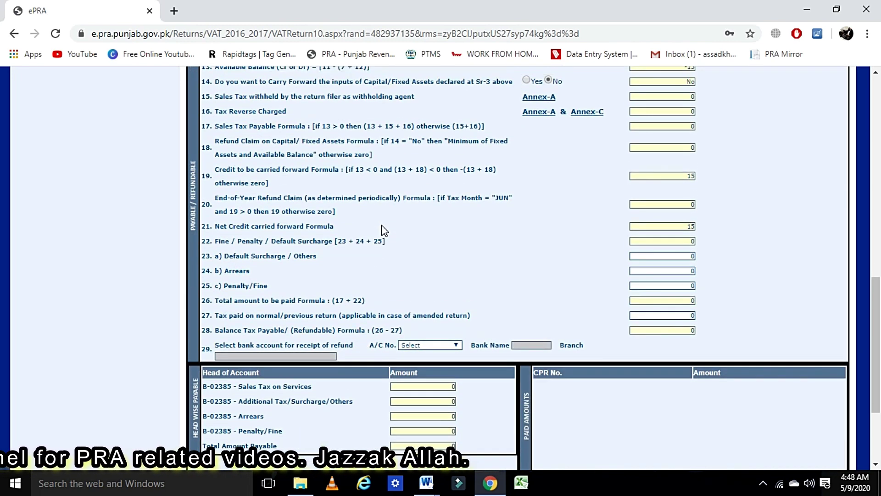
scroll(381, 226, up, 4)
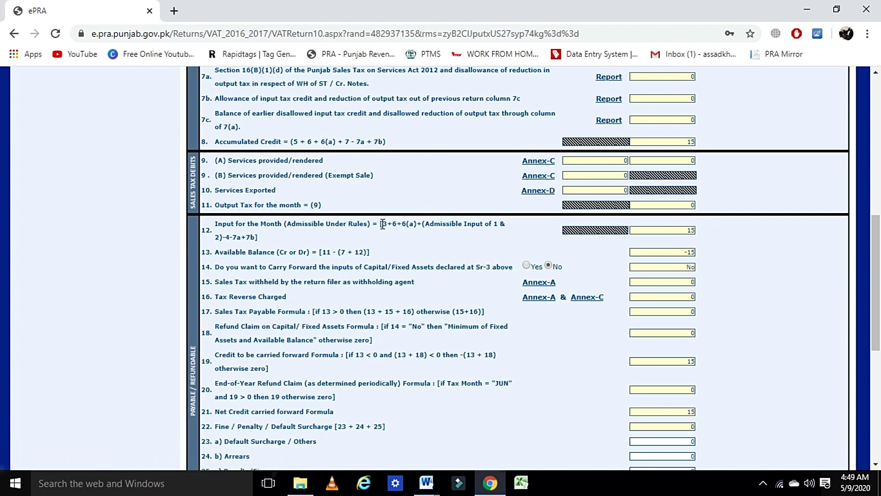
scroll(382, 223, down, 6)
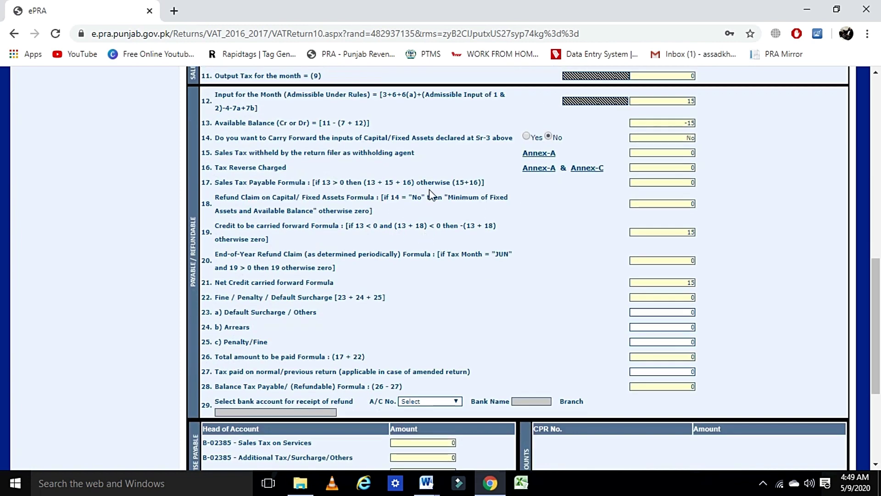
scroll(519, 257, down, 2)
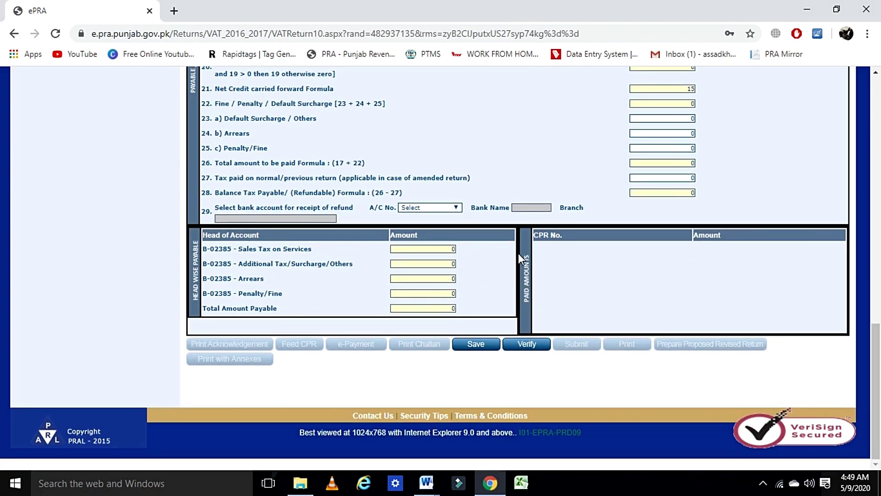
click(422, 248)
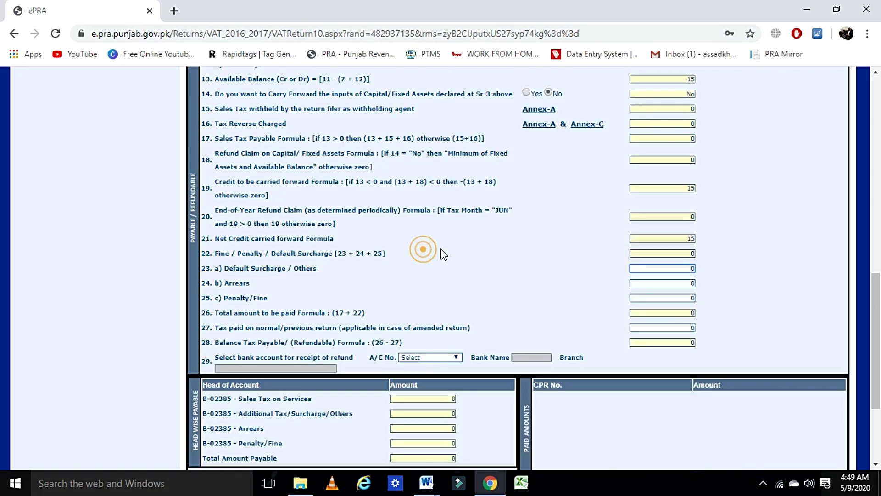
scroll(454, 309, down, 3)
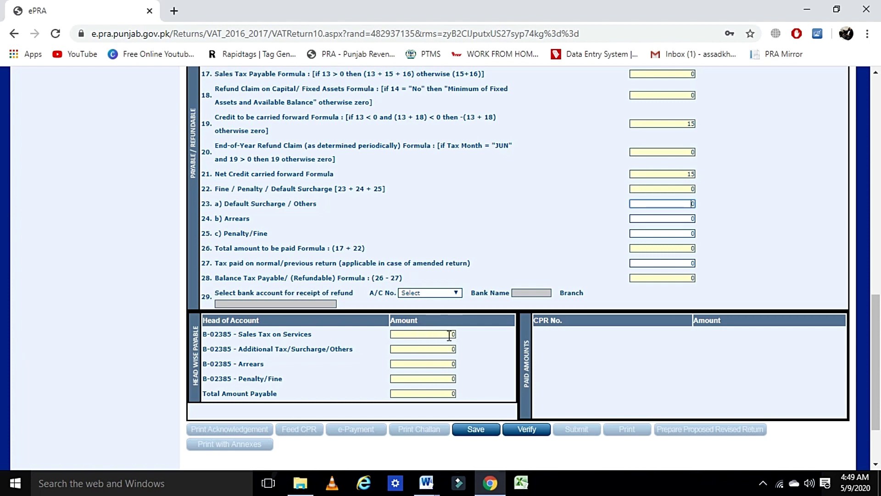
scroll(450, 335, up, 1)
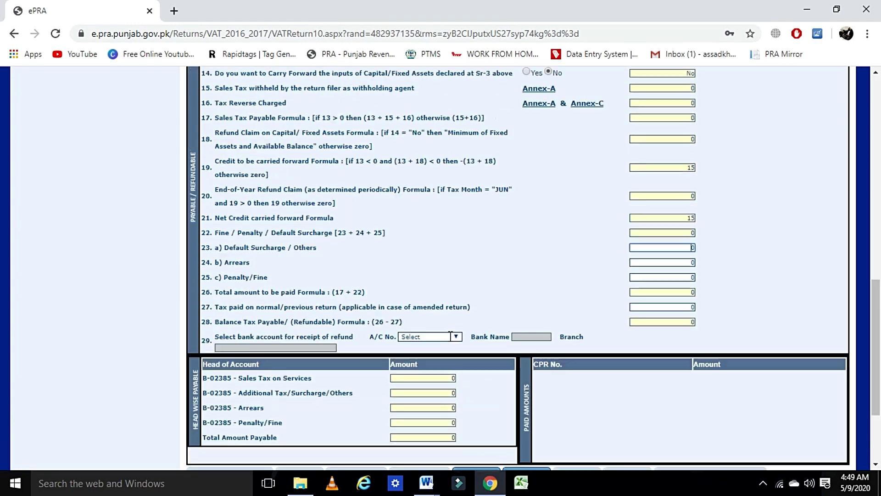
scroll(450, 335, up, 12)
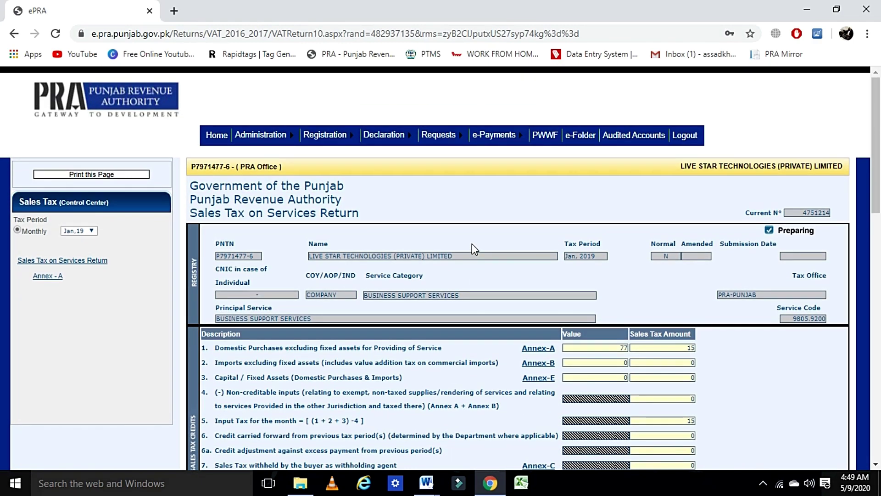
mouse_move(497, 136)
mouse_move(502, 155)
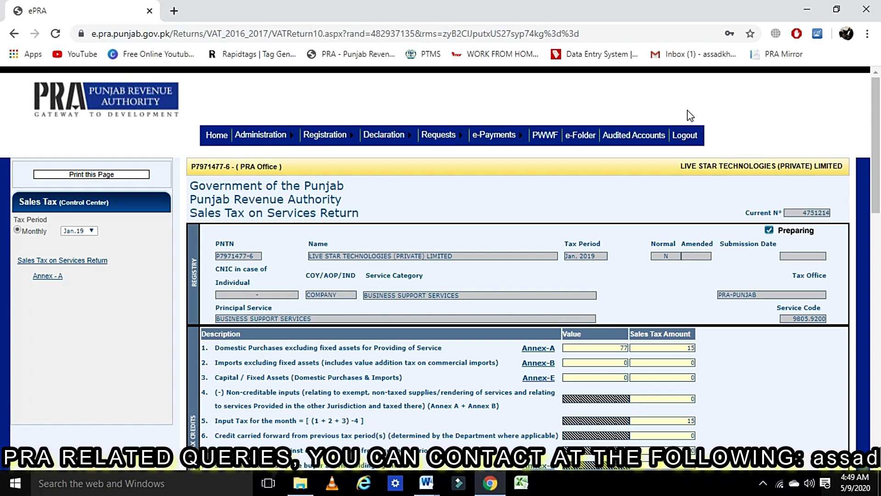
scroll(688, 115, down, 15)
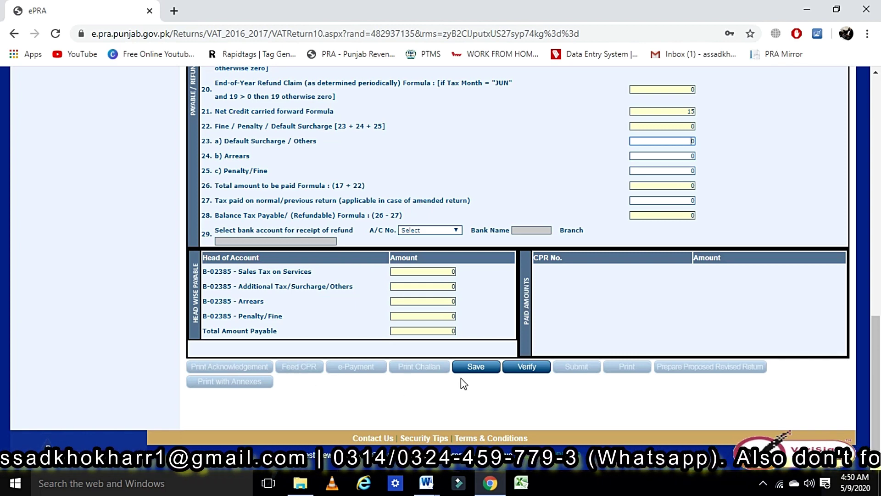
scroll(461, 378, up, 11)
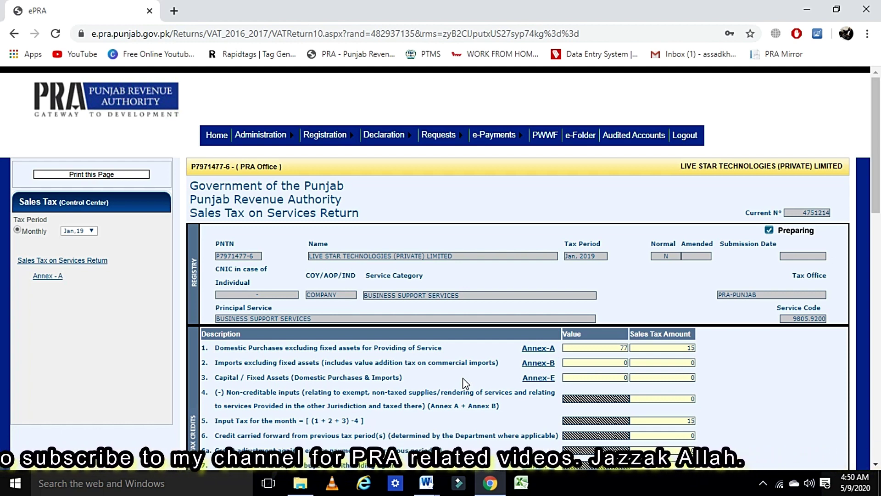
click(763, 482)
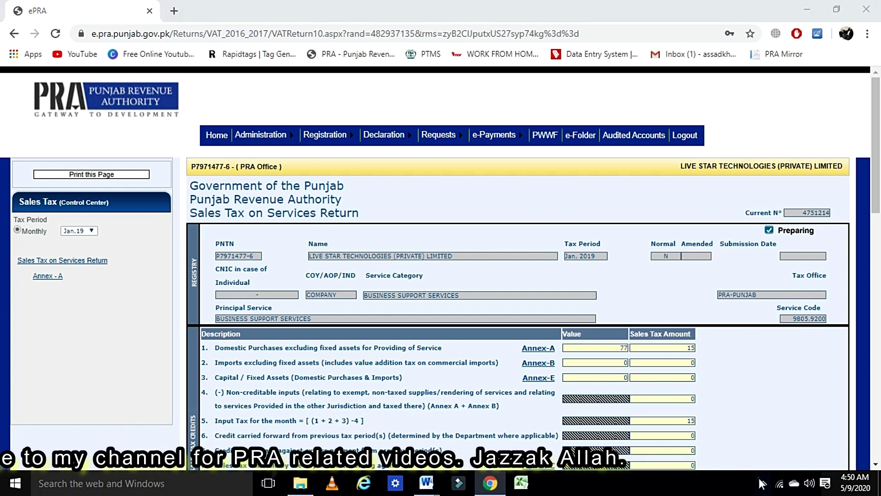
click(760, 483)
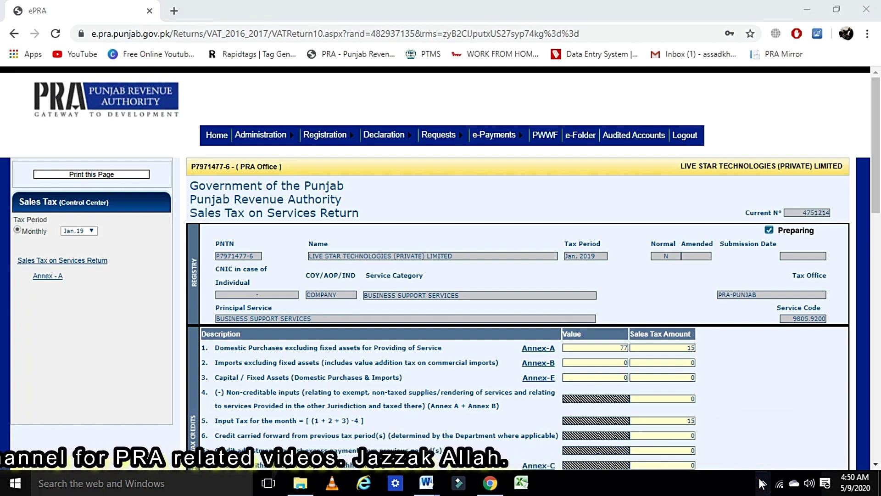